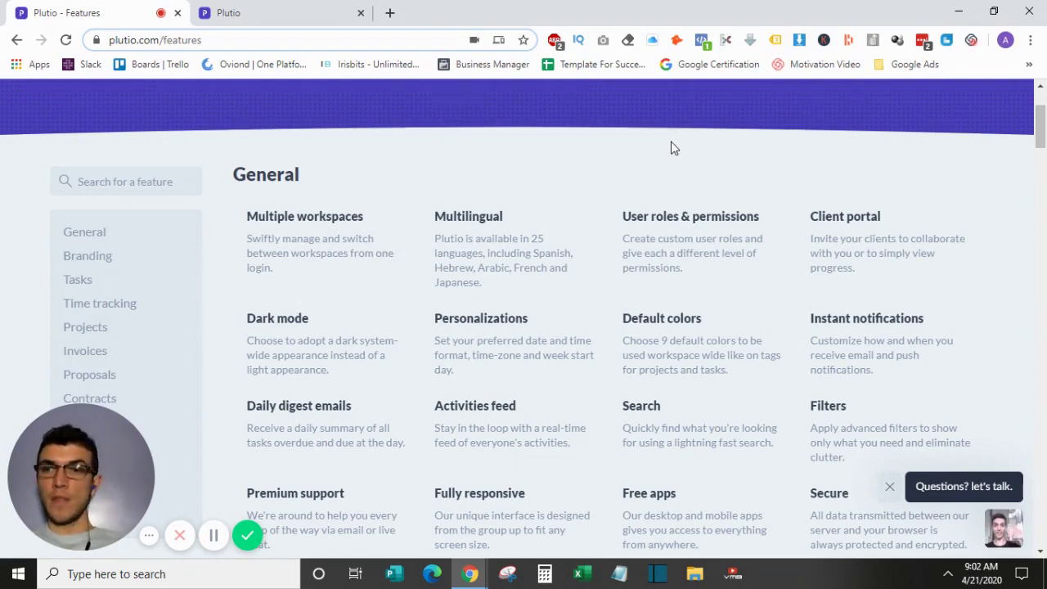
- Review Plutio's feature list from General and Branding through Tasks, Time tracking, Projects, Invoices, Proposals, Contracts and CRM
scroll(804, 409, down, 5)
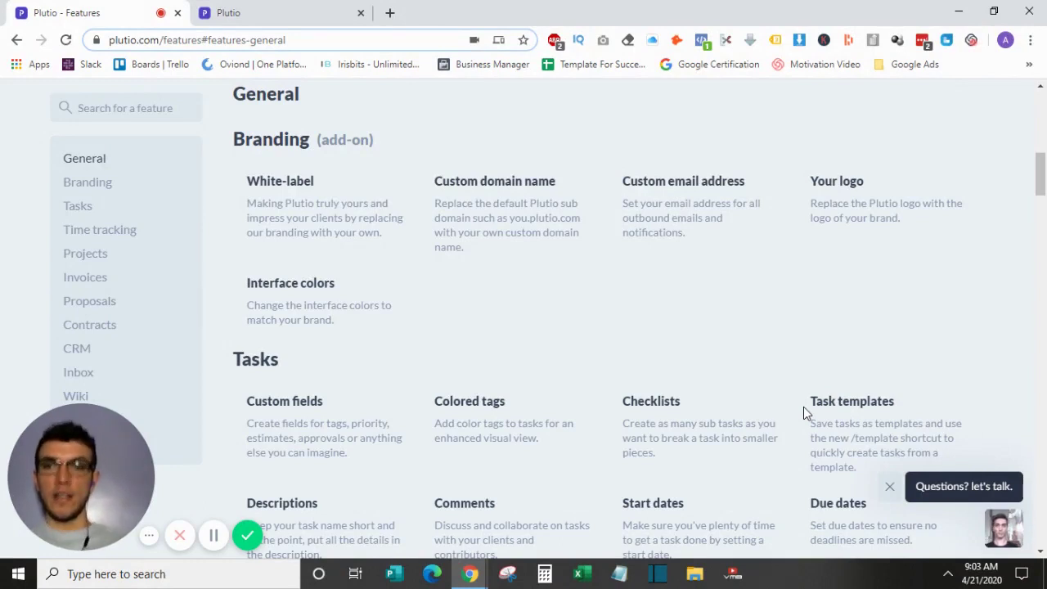
scroll(803, 406, down, 3)
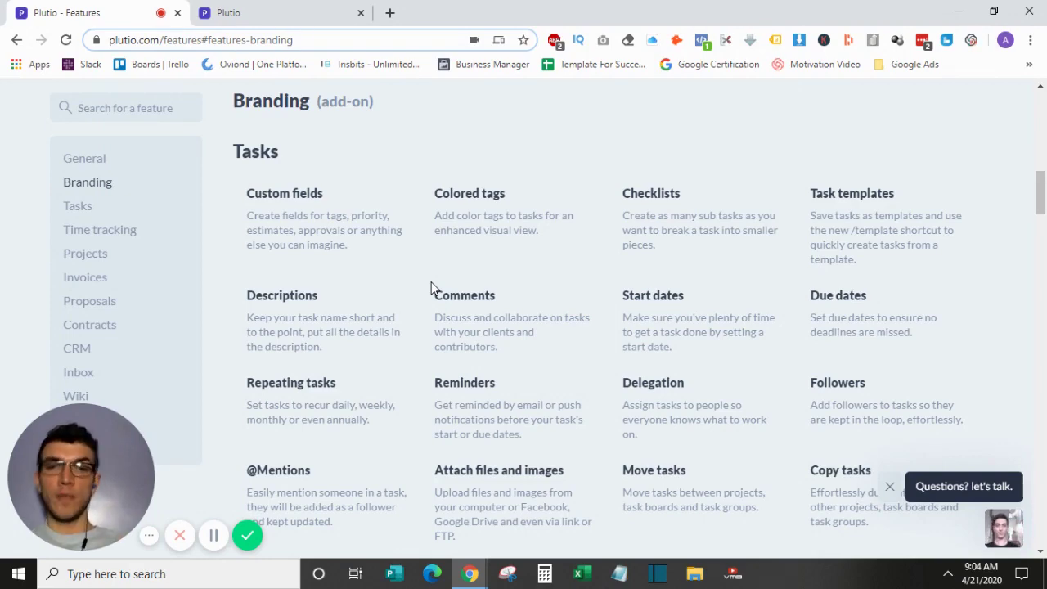
click(124, 234)
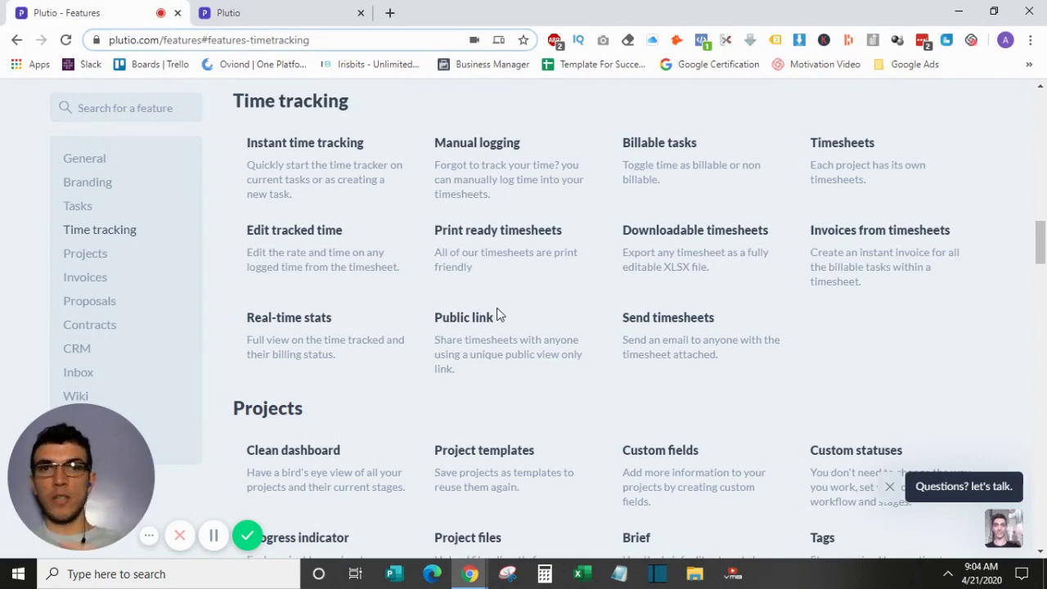
scroll(701, 399, down, 4)
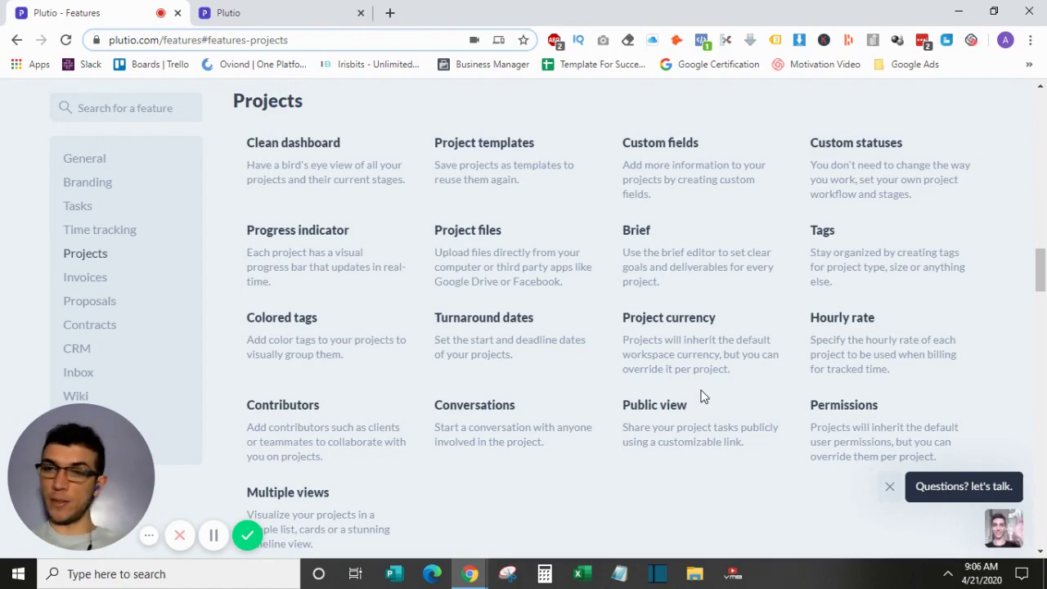
click(106, 281)
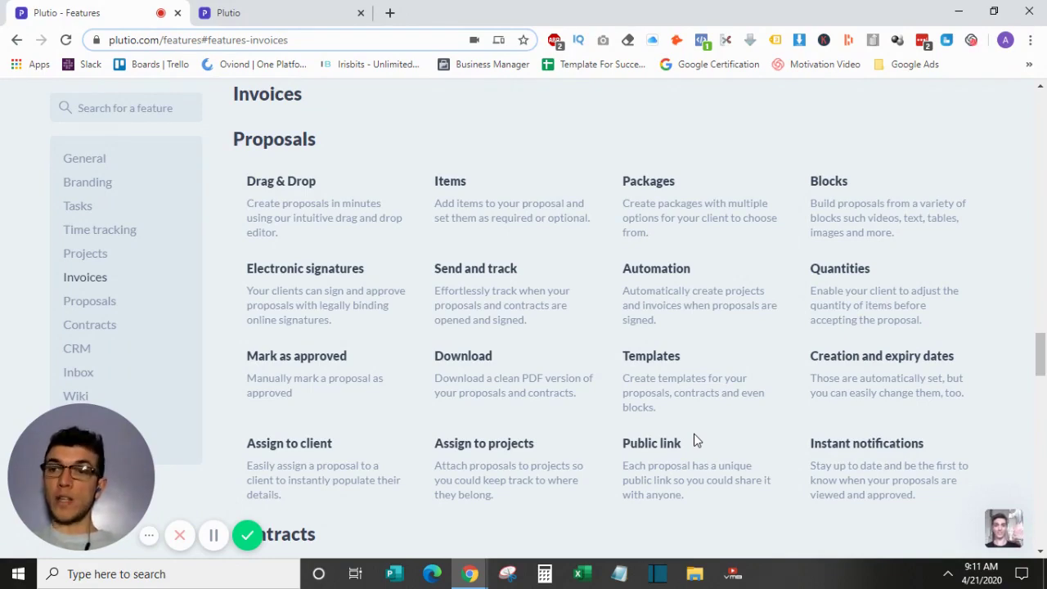
click(90, 302)
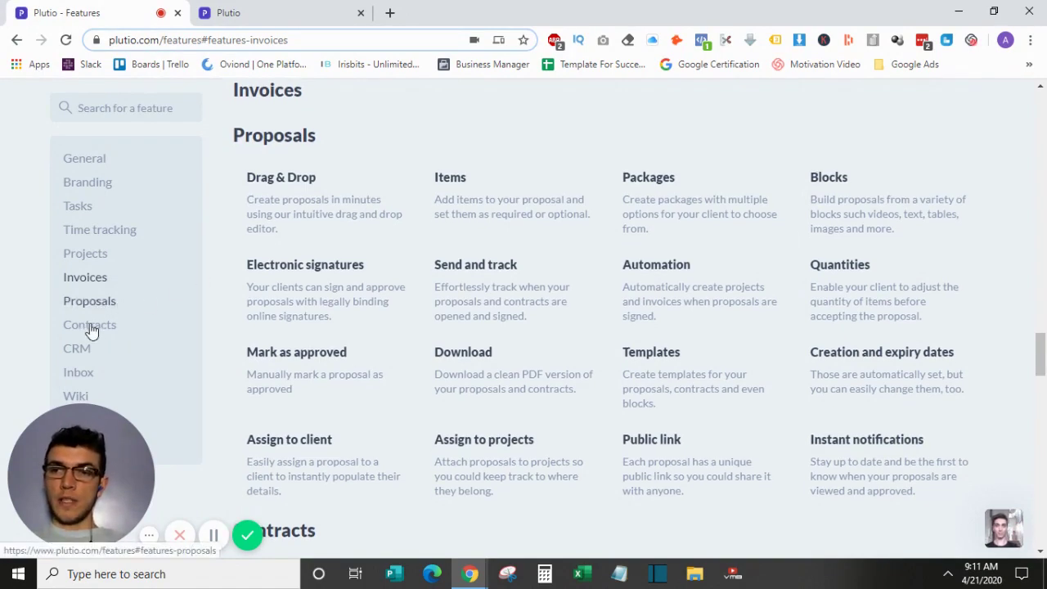
click(90, 327)
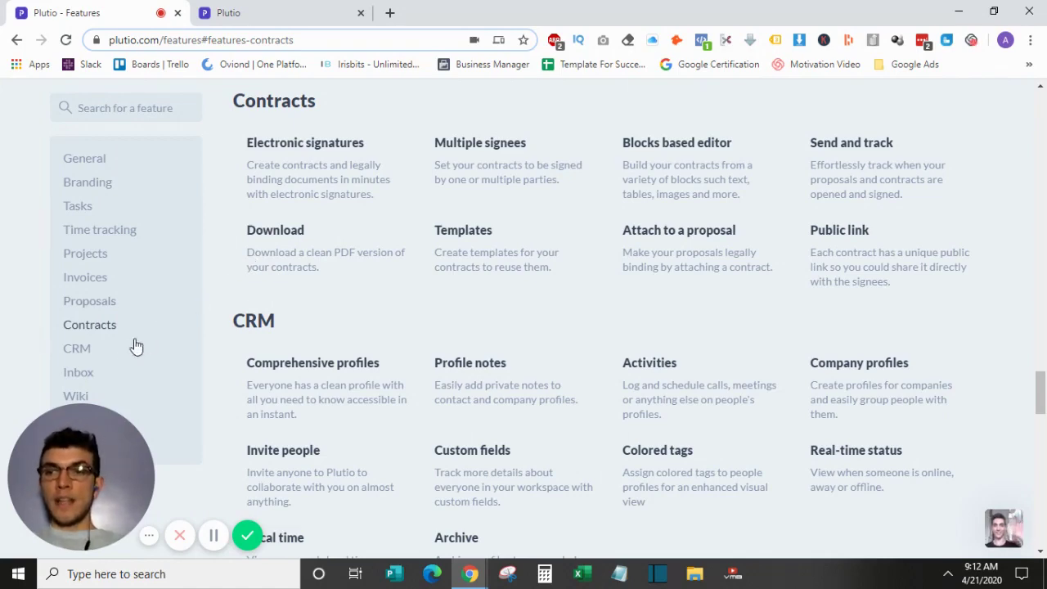
click(82, 350)
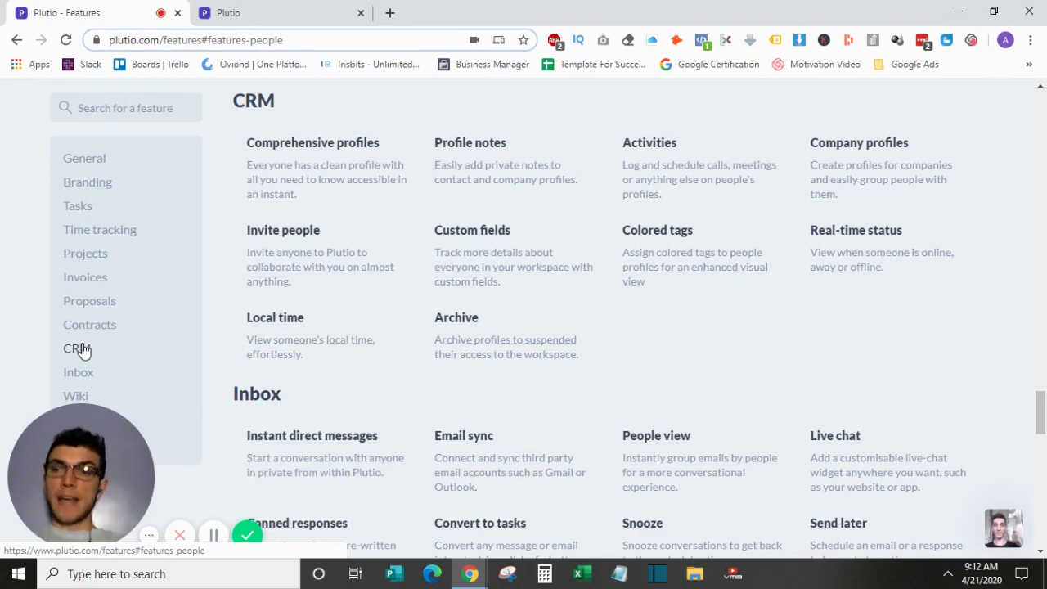
- Examine the Inbox, Wiki, Calendar and Integrations sections of the feature list
click(78, 372)
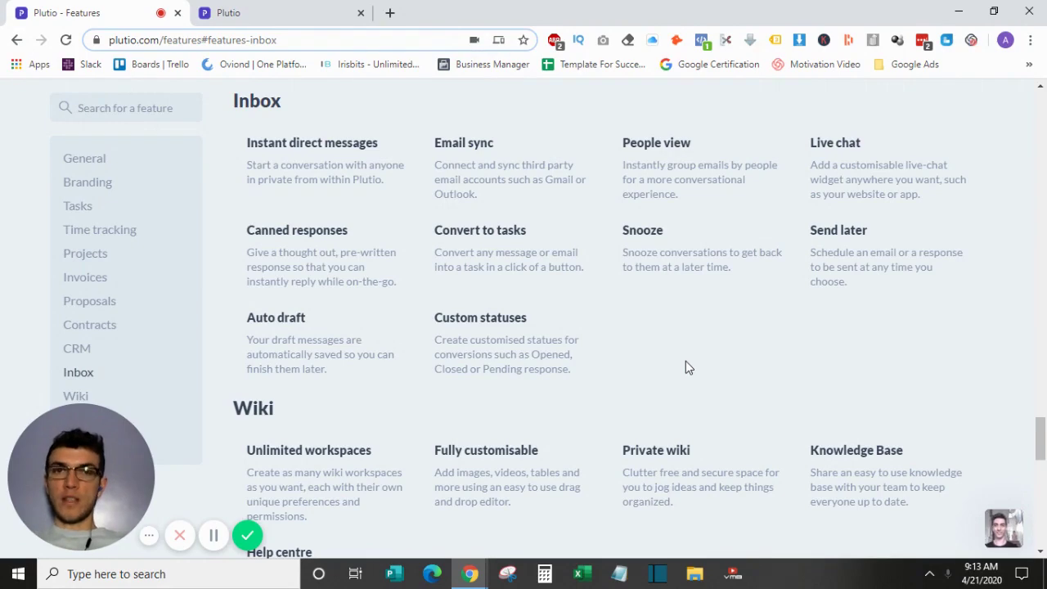
scroll(685, 367, down, 1)
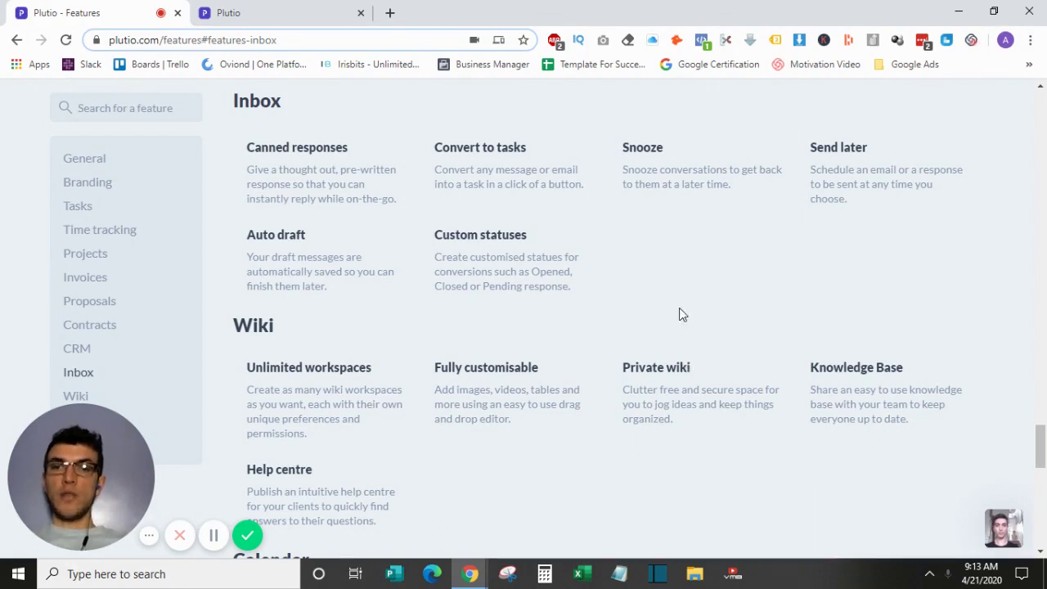
scroll(677, 311, down, 1)
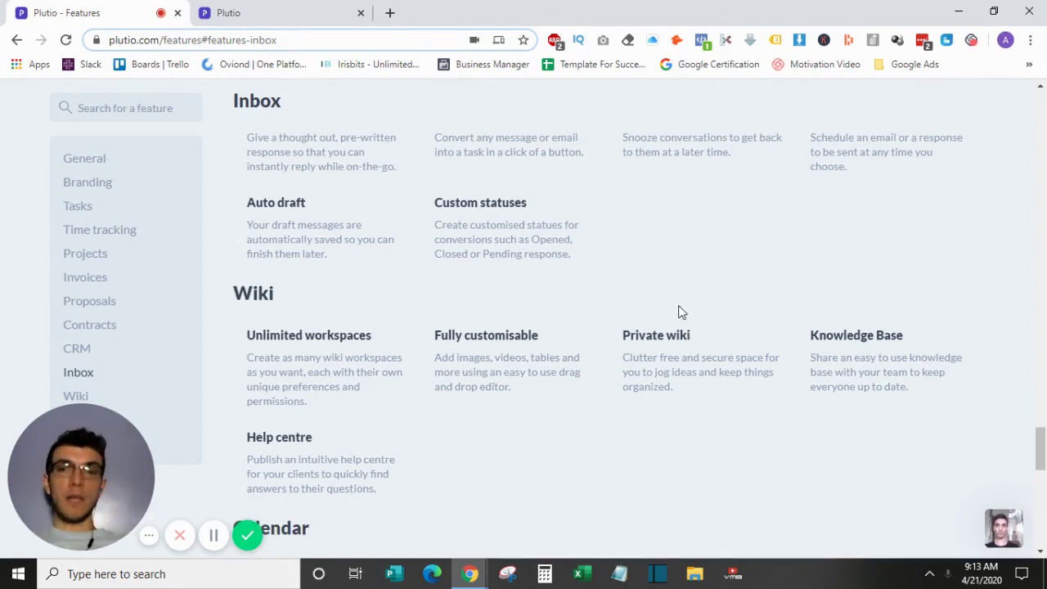
scroll(677, 312, down, 1)
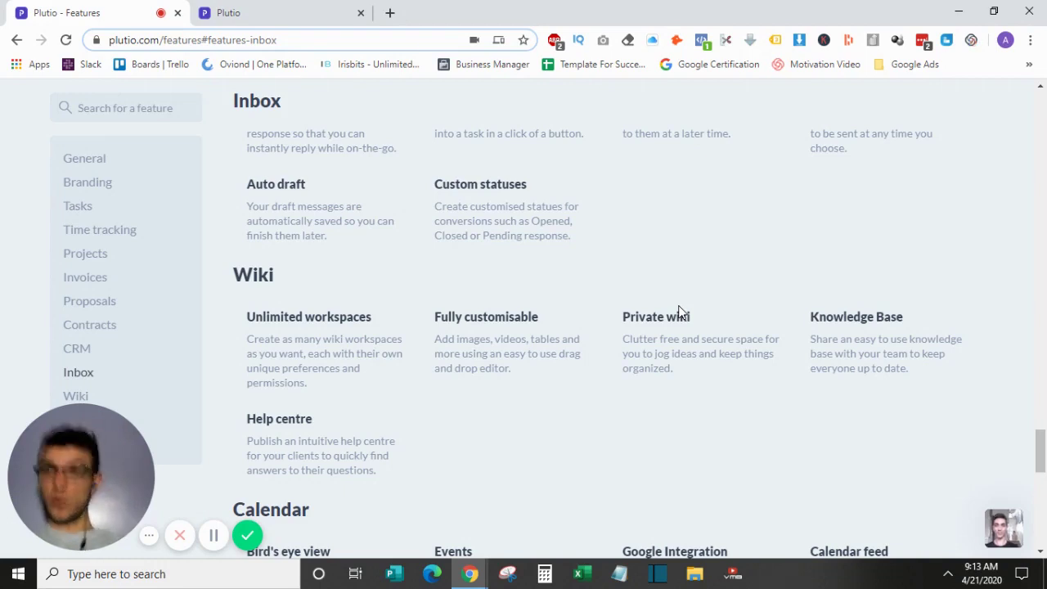
scroll(677, 312, down, 2)
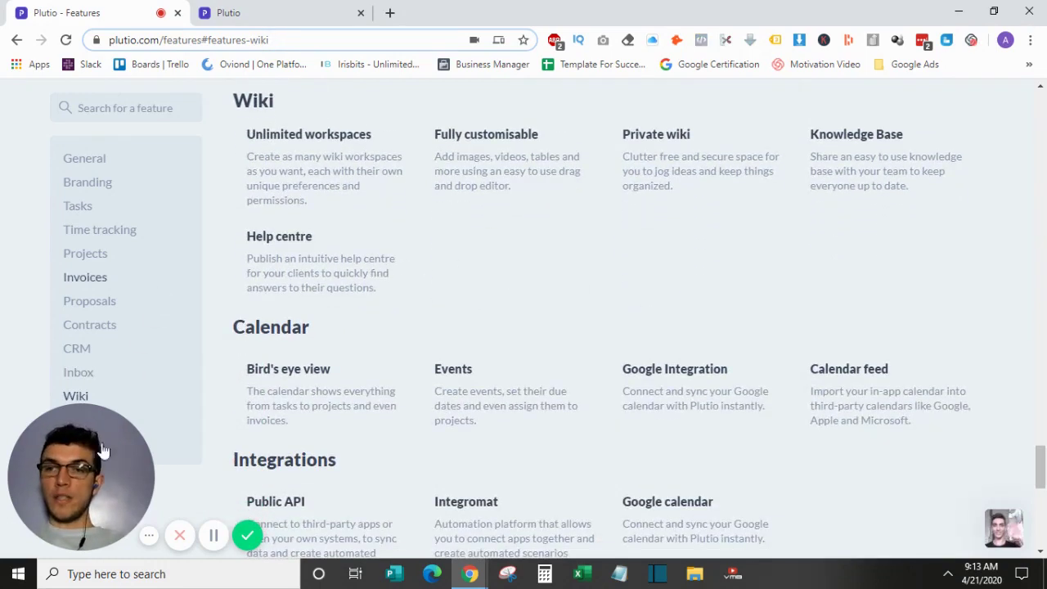
drag(102, 450, 260, 488)
scroll(488, 280, down, 2)
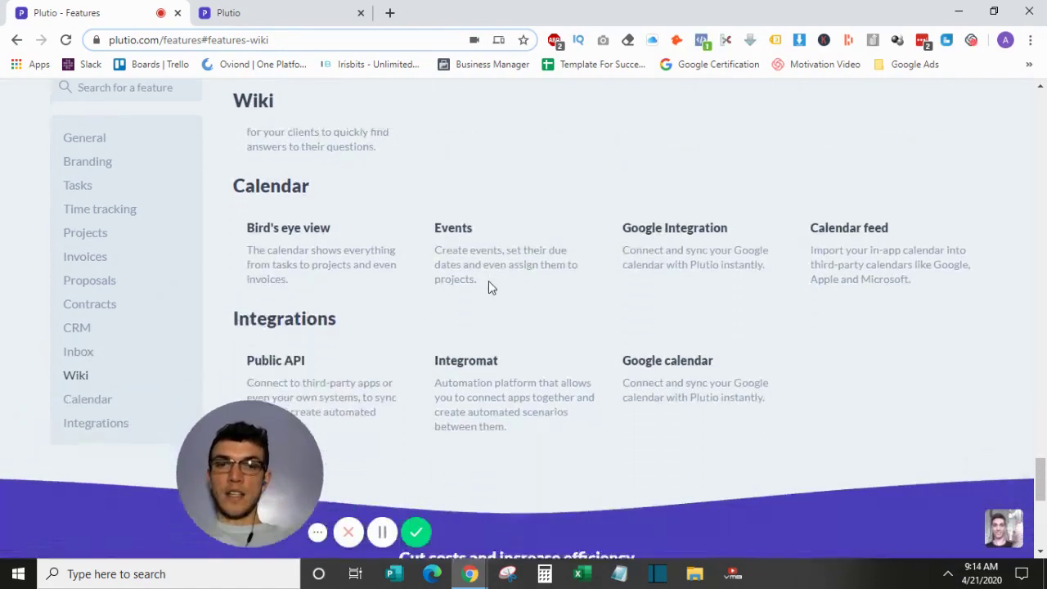
scroll(488, 280, down, 1)
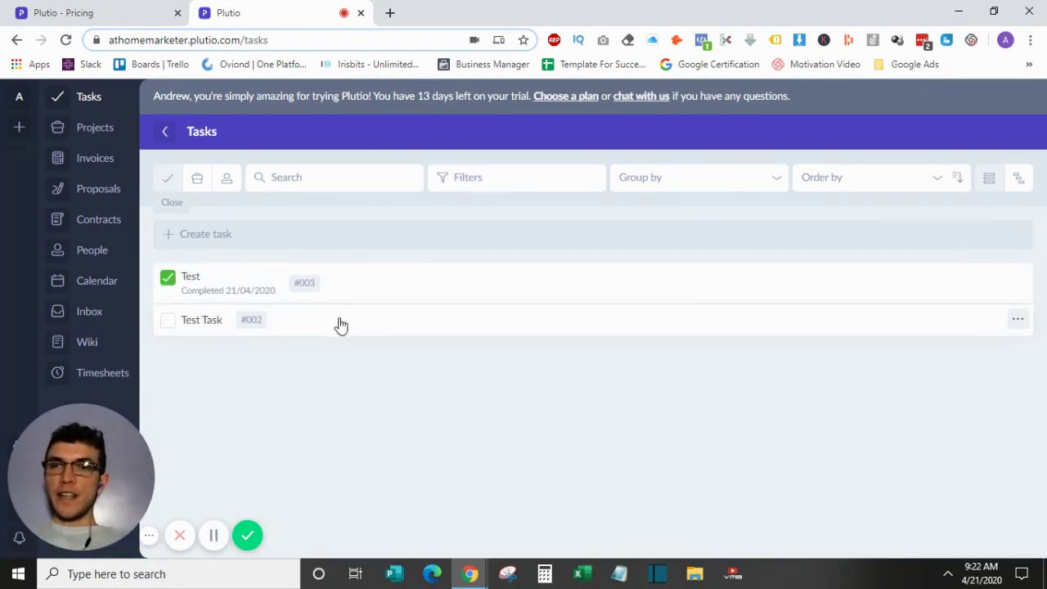
- Create a task named "New Task" in the Tasks list
click(326, 243)
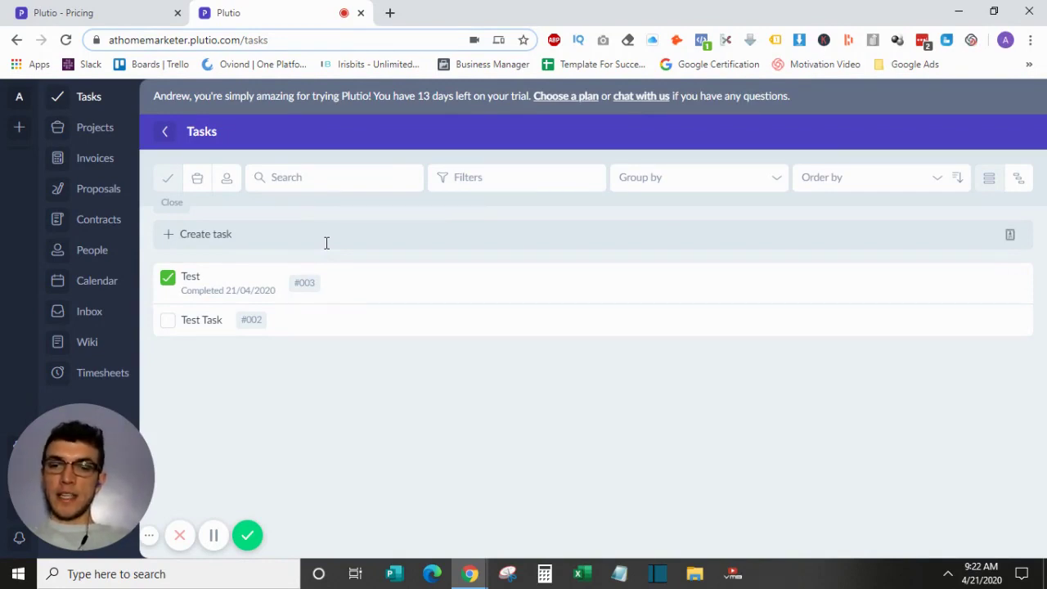
text(N)
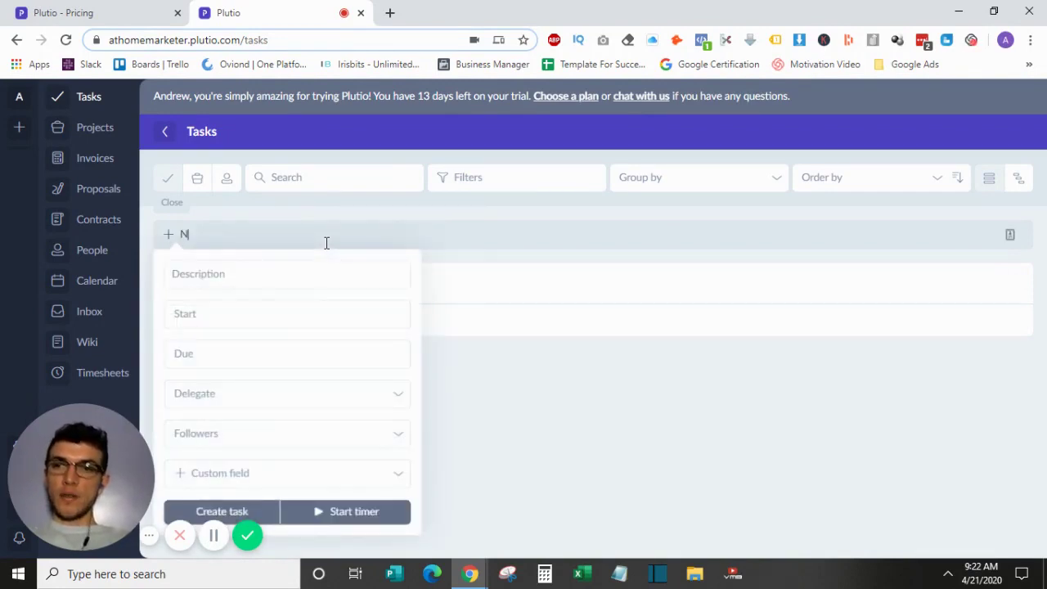
text(ew Task)
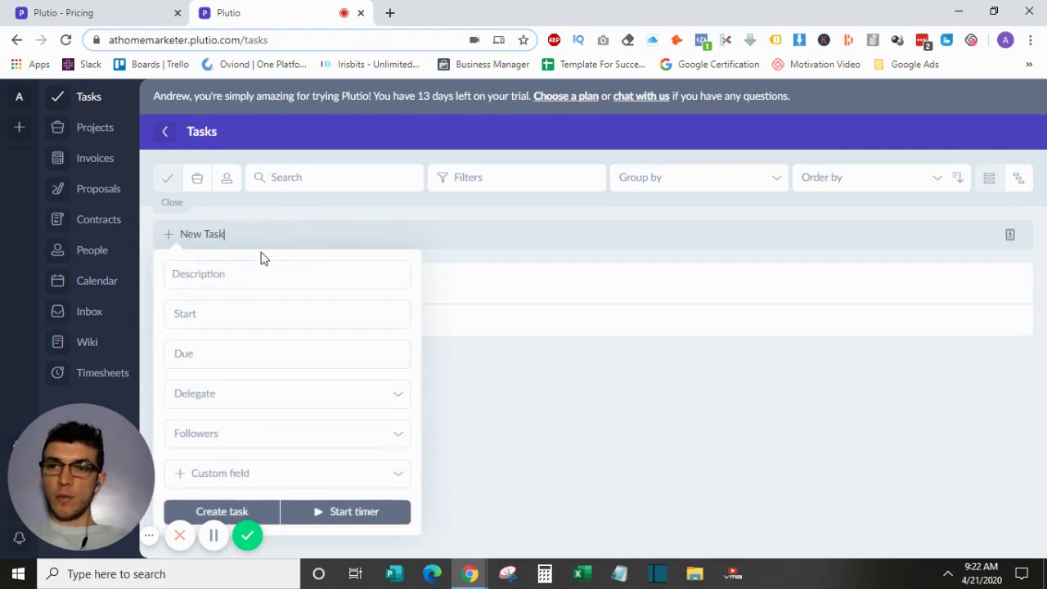
click(232, 511)
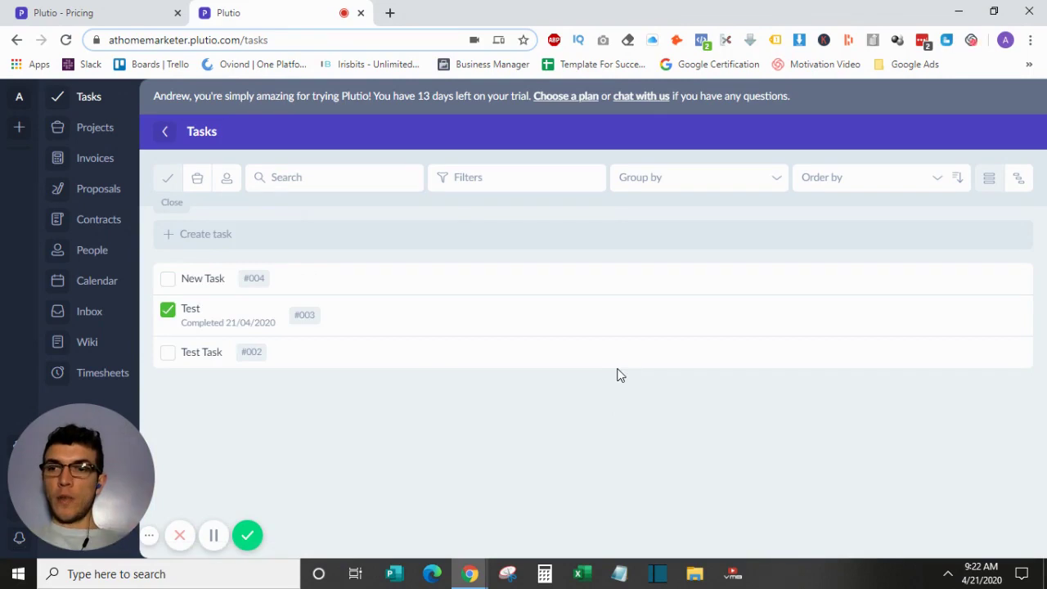
- Open Test Task and set its start date to 21/04/2020 and its due date to 25/04/2020
click(518, 365)
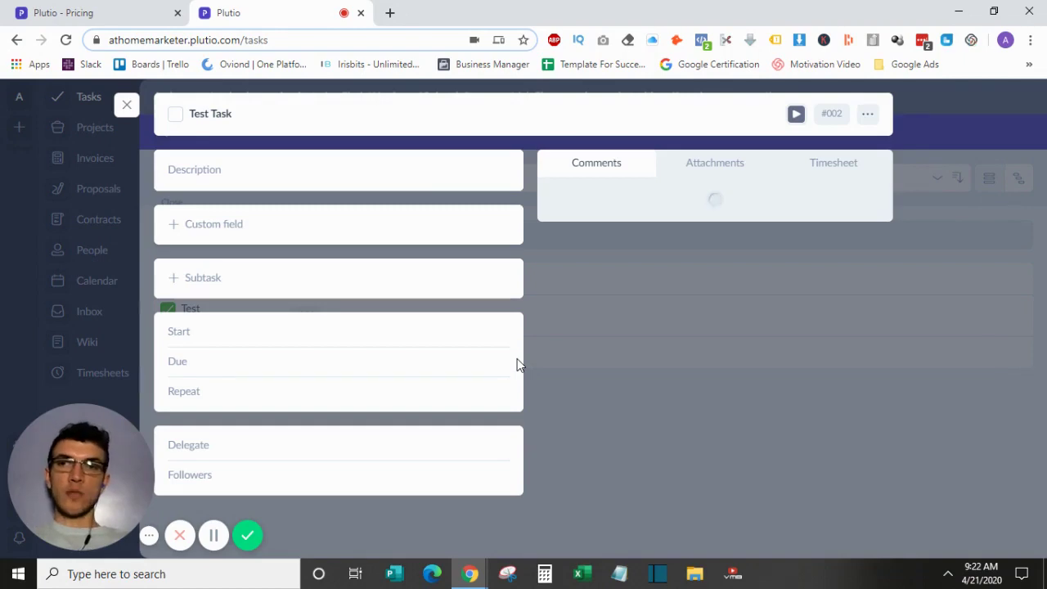
click(318, 178)
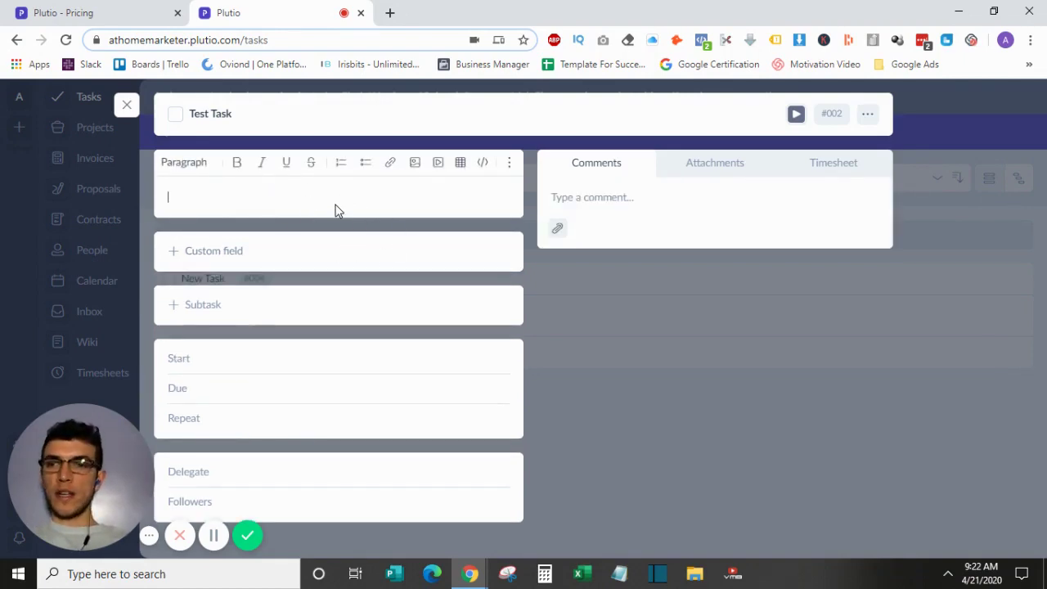
click(264, 249)
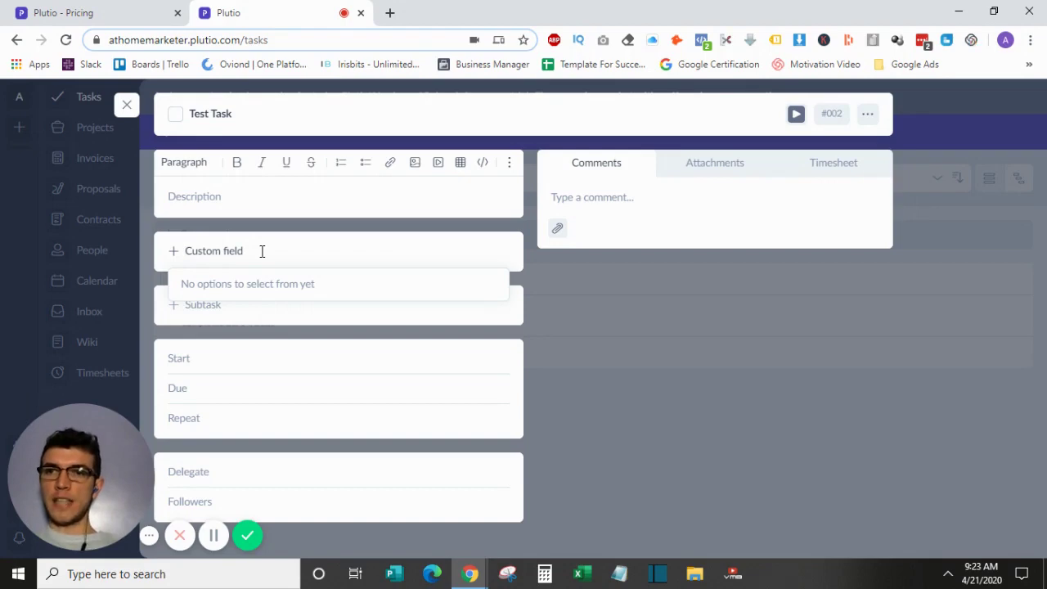
click(232, 367)
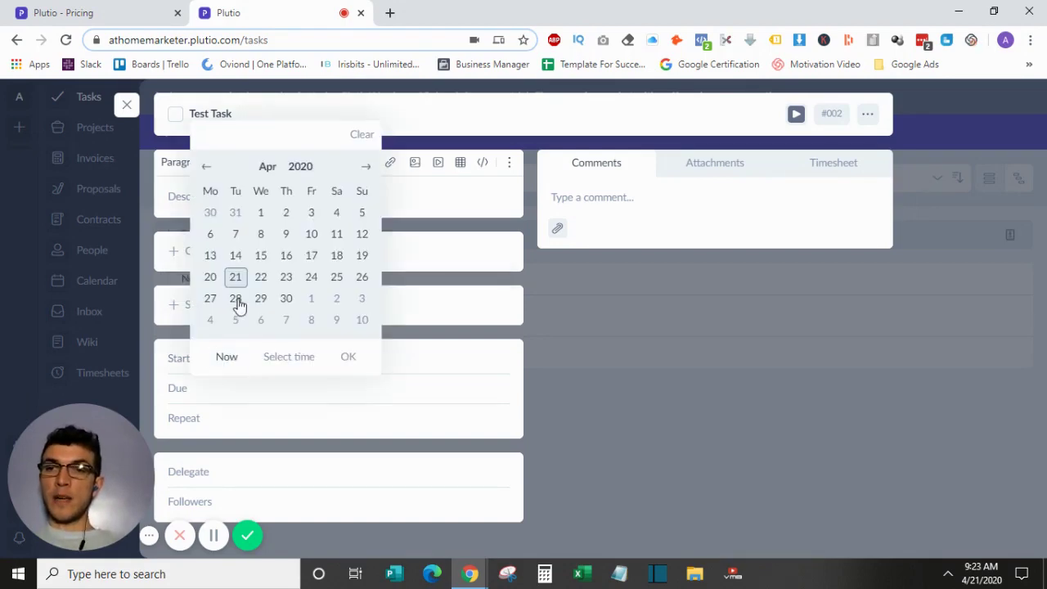
click(236, 282)
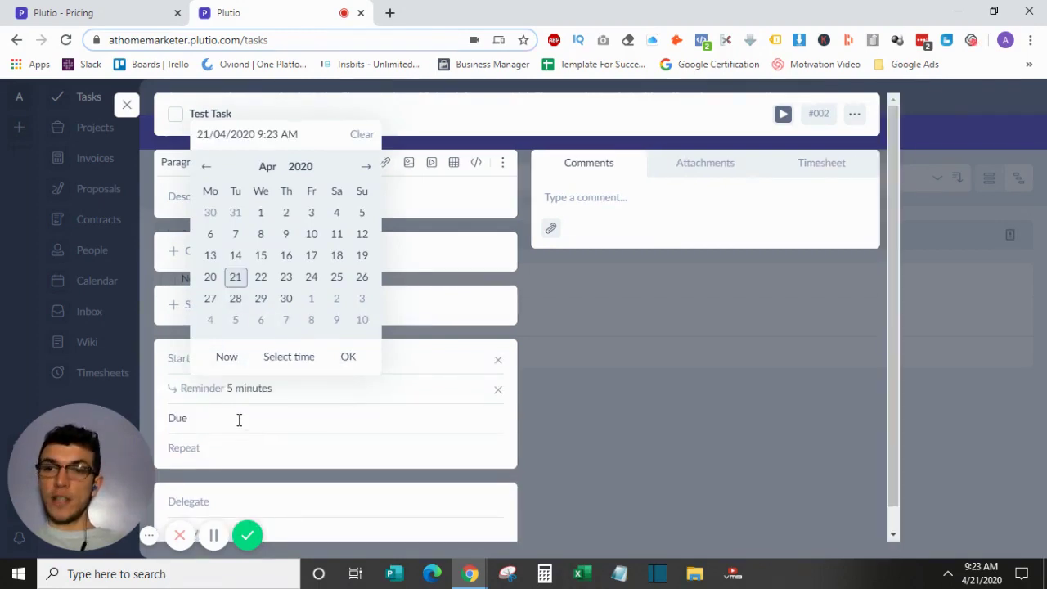
click(238, 419)
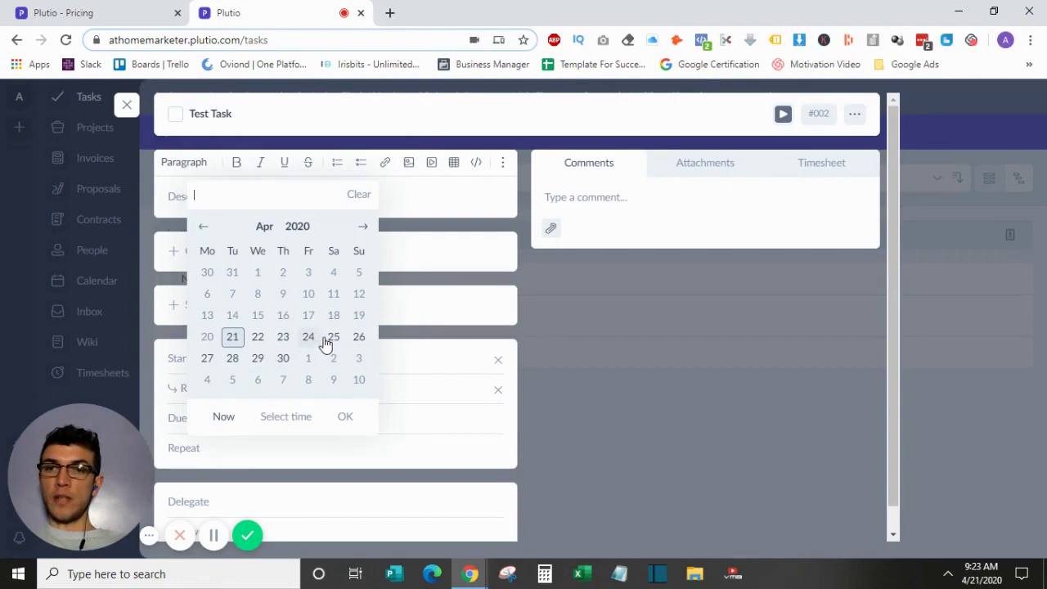
click(333, 337)
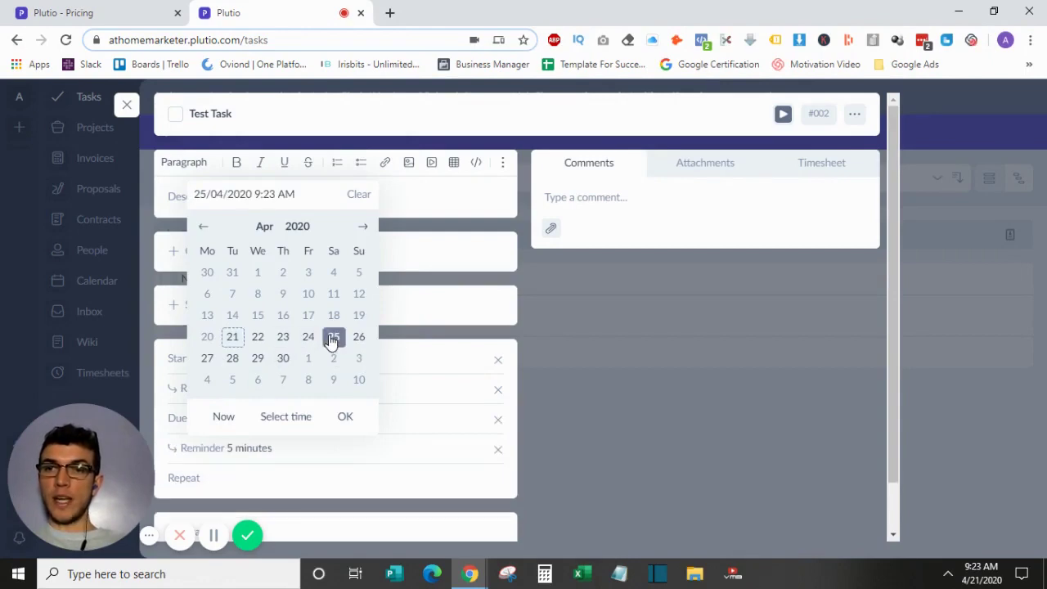
click(562, 393)
- Delegate Test Task to the workspace member offered in the suggestions
scroll(564, 390, down, 1)
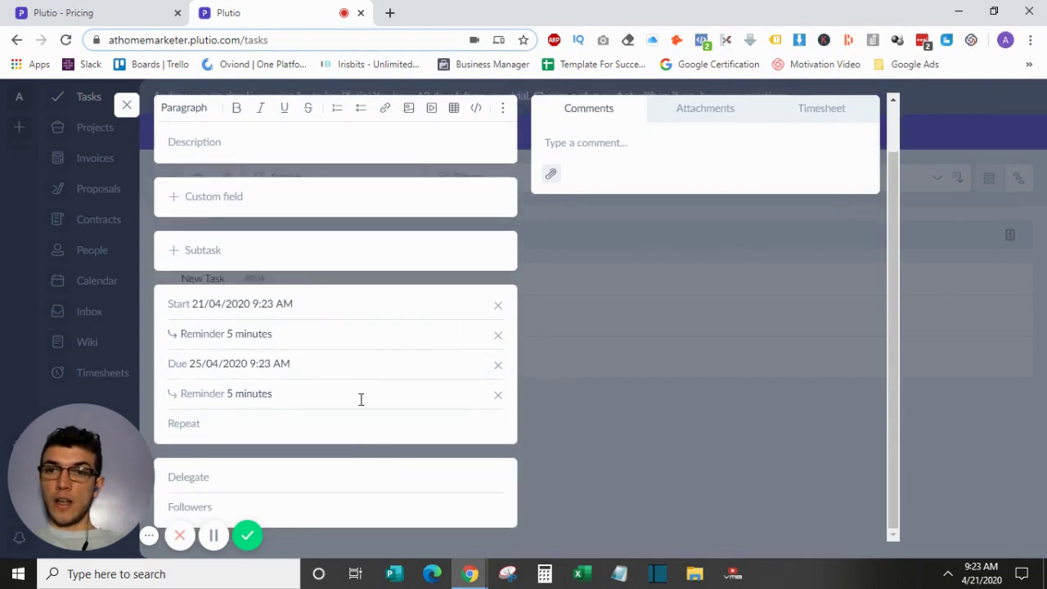
click(352, 470)
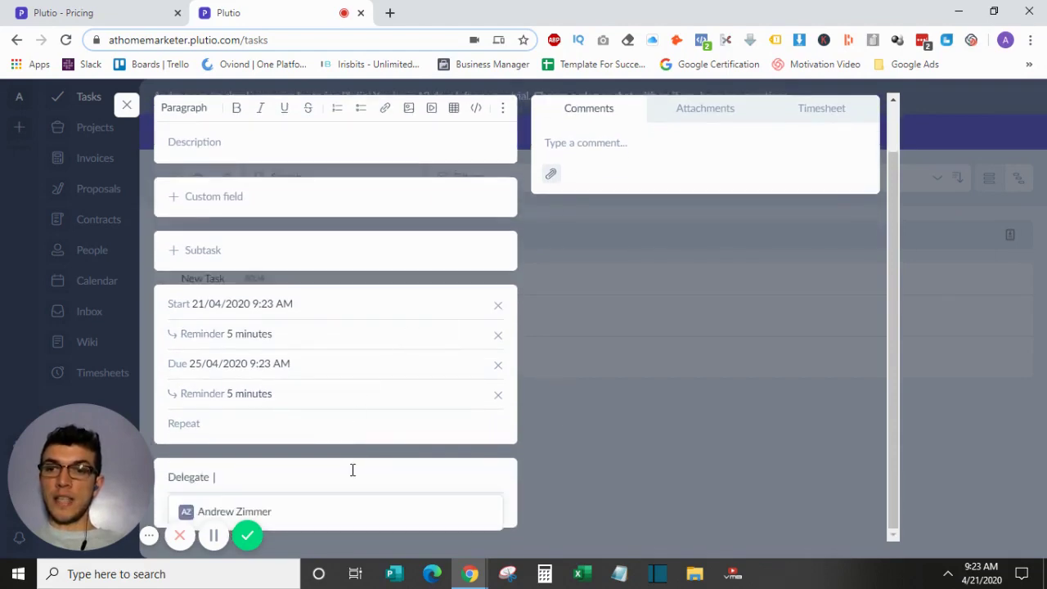
click(321, 513)
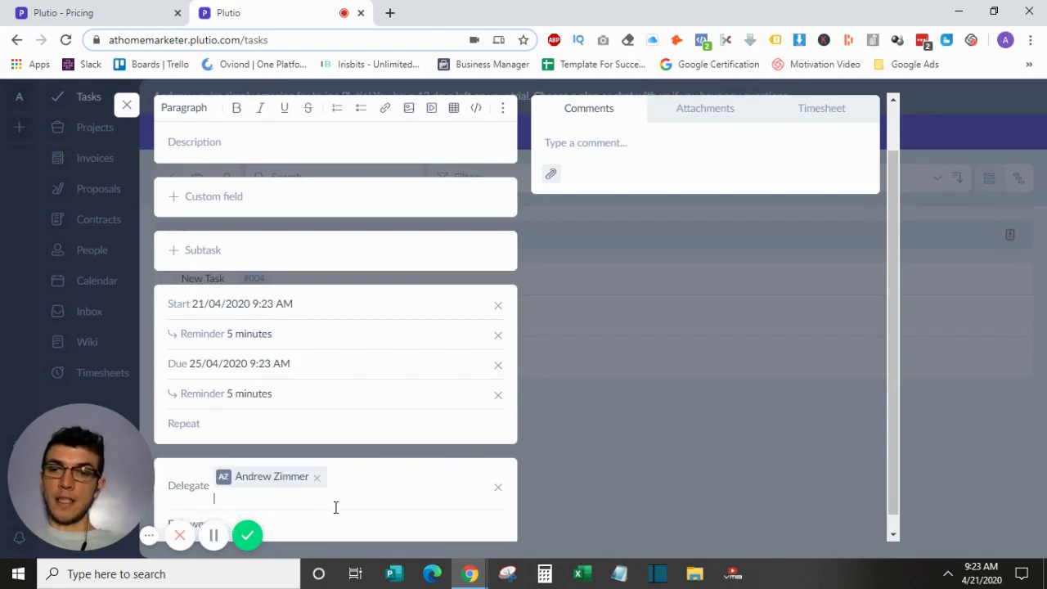
- Look at the attachment options and the timesheet of Test Task
scroll(619, 178, up, 2)
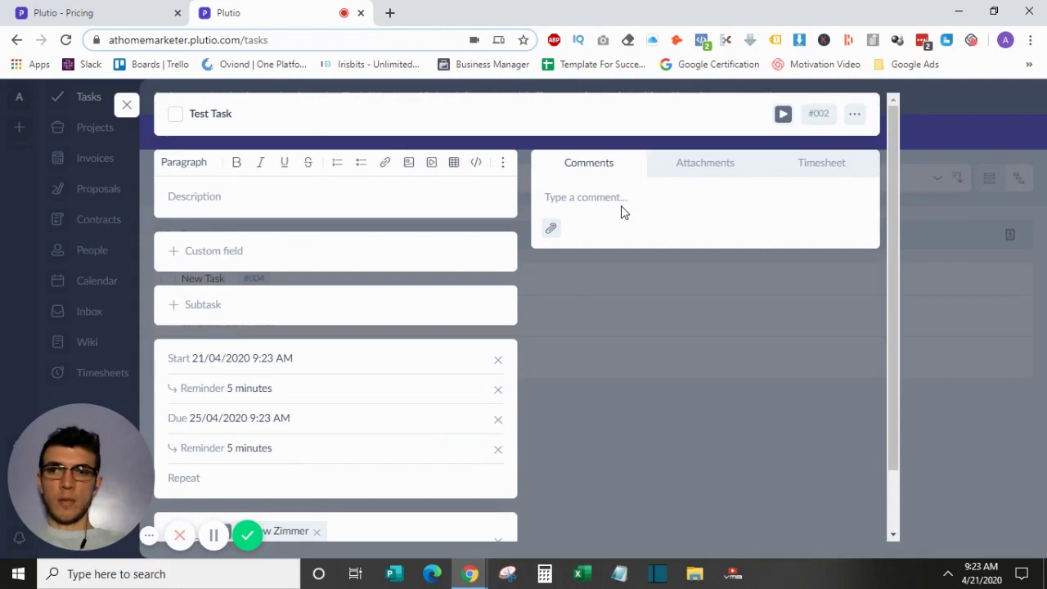
click(678, 175)
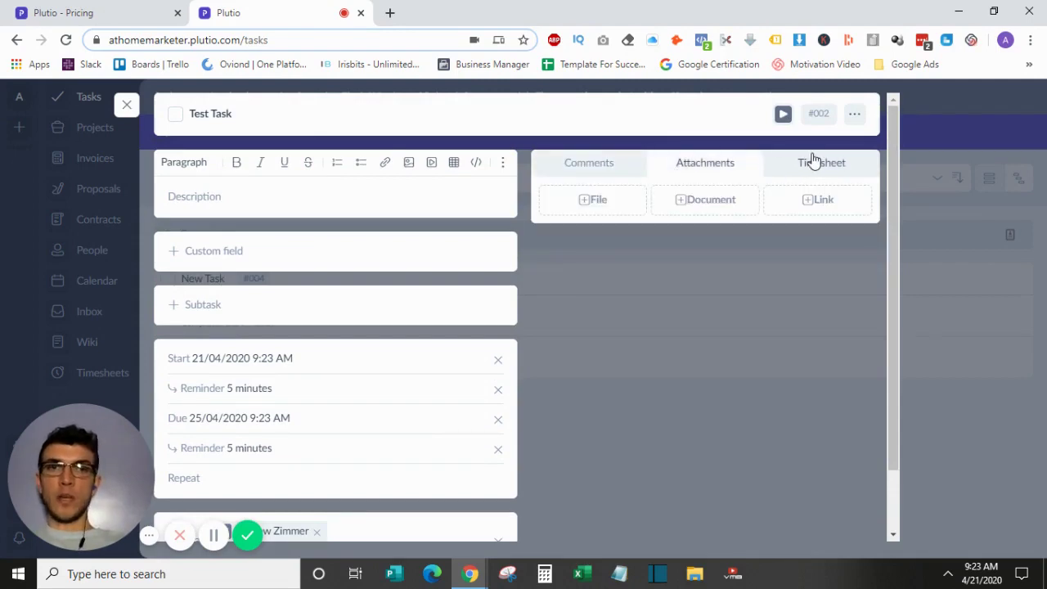
click(810, 163)
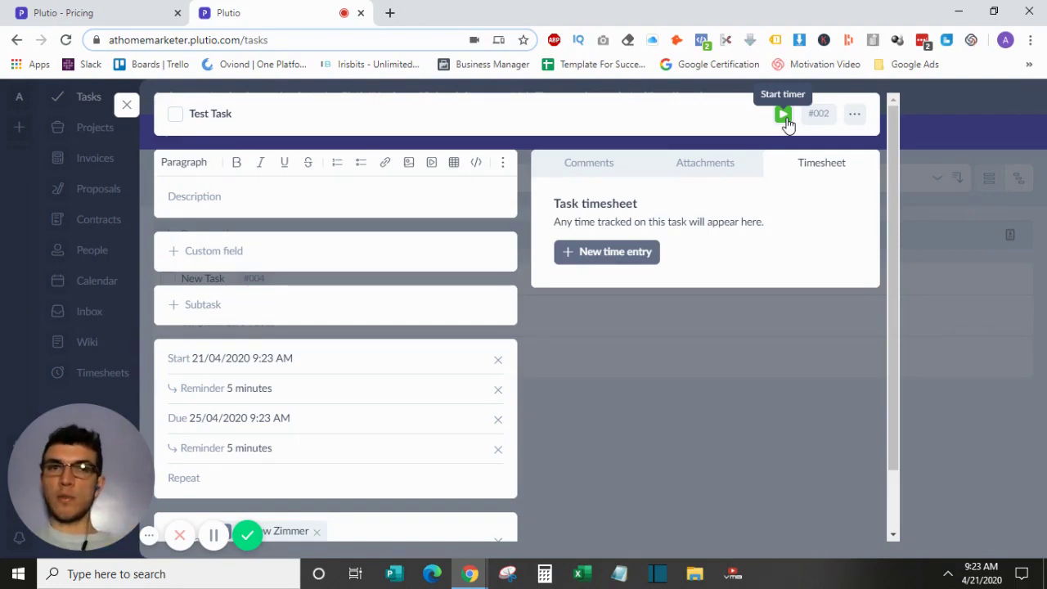
- Try to move Test Task to the Tasks board of Test Project at position 1, without choosing a group
click(854, 115)
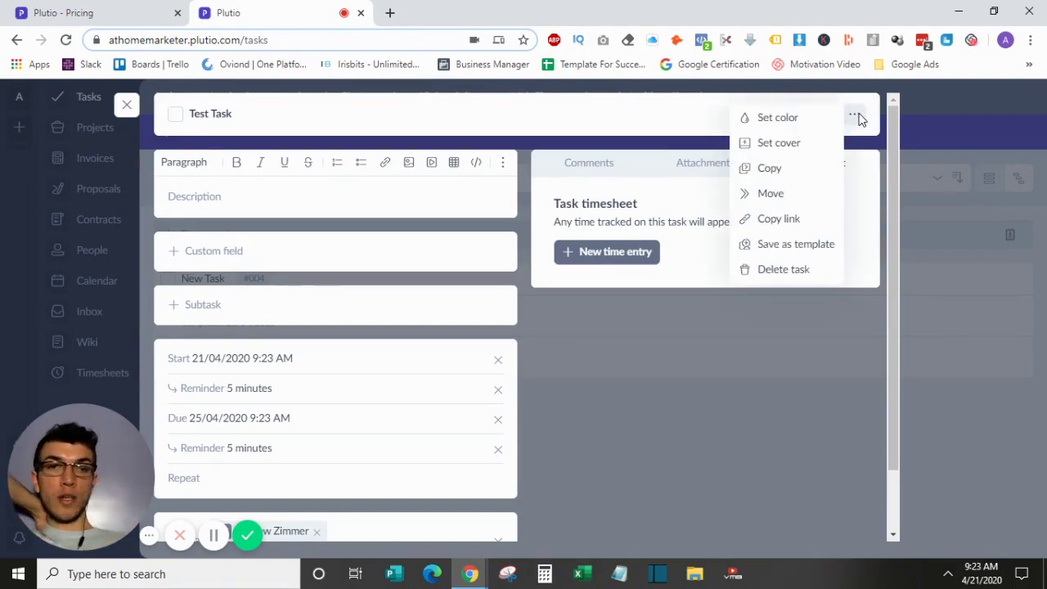
click(769, 196)
click(629, 131)
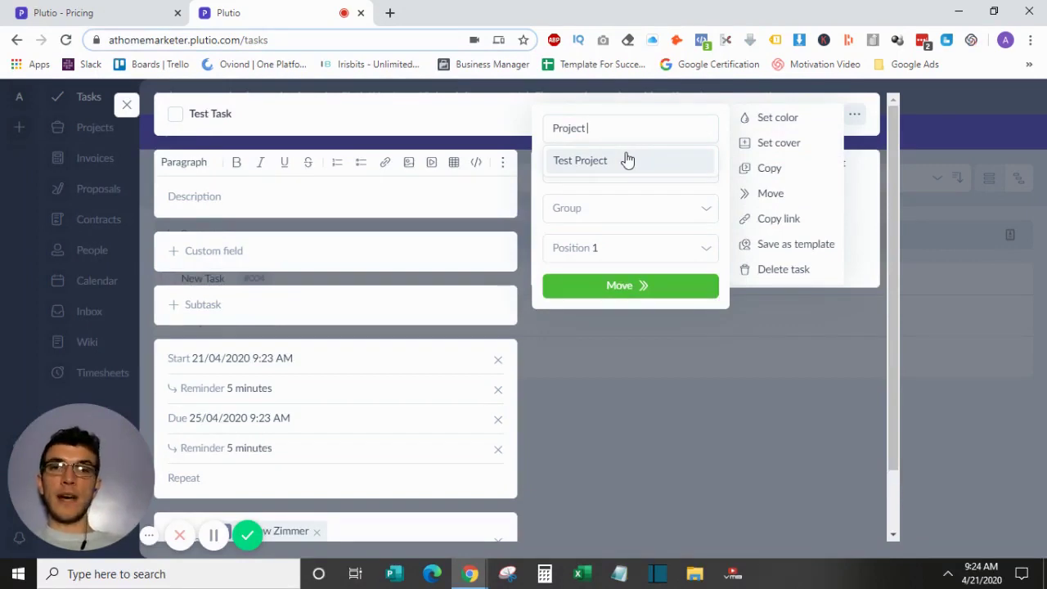
click(626, 160)
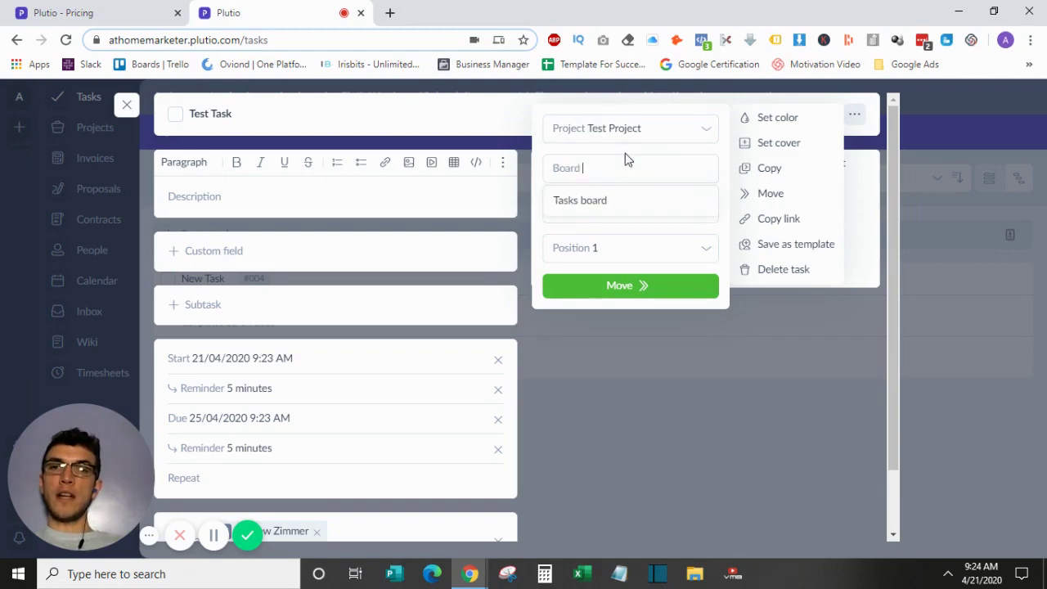
click(608, 200)
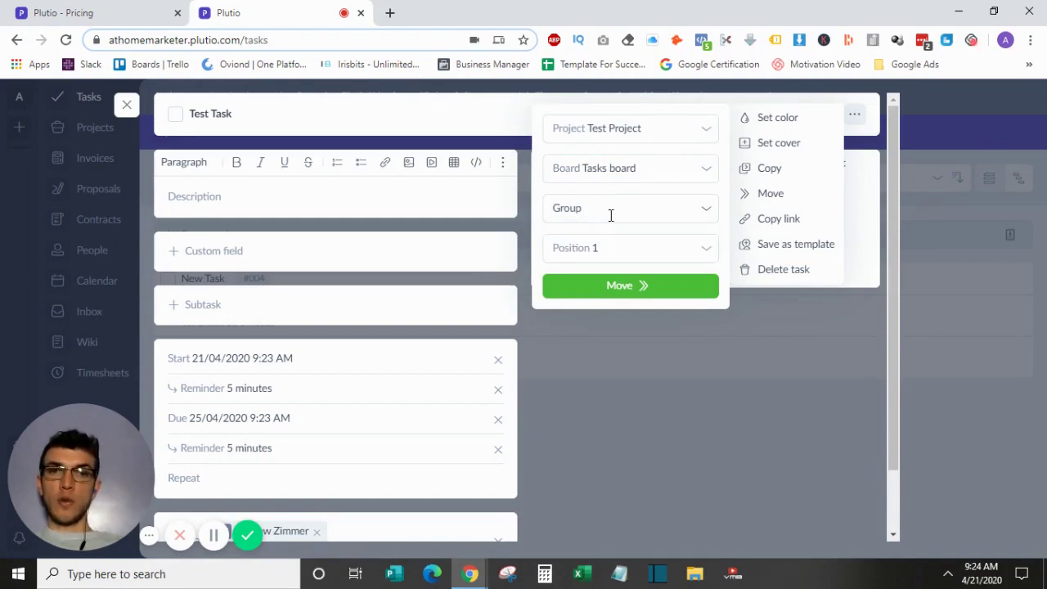
click(654, 203)
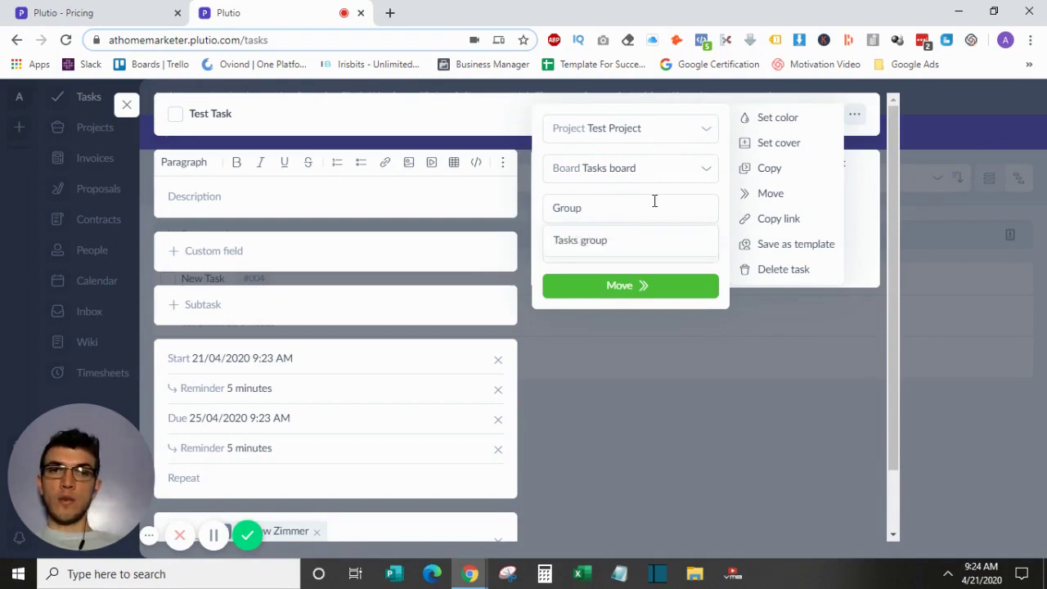
click(709, 239)
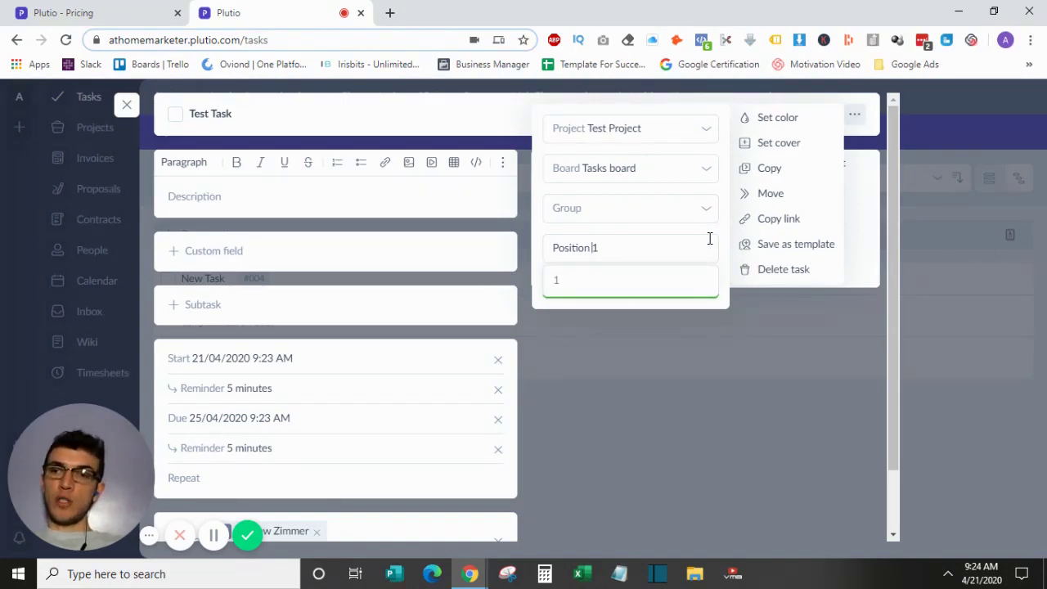
click(727, 245)
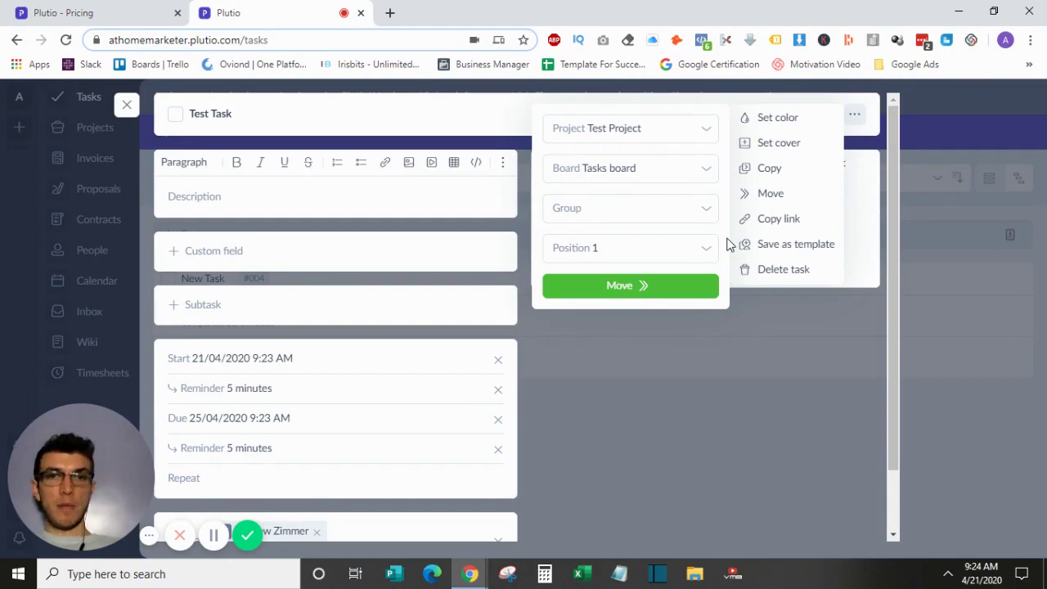
click(665, 286)
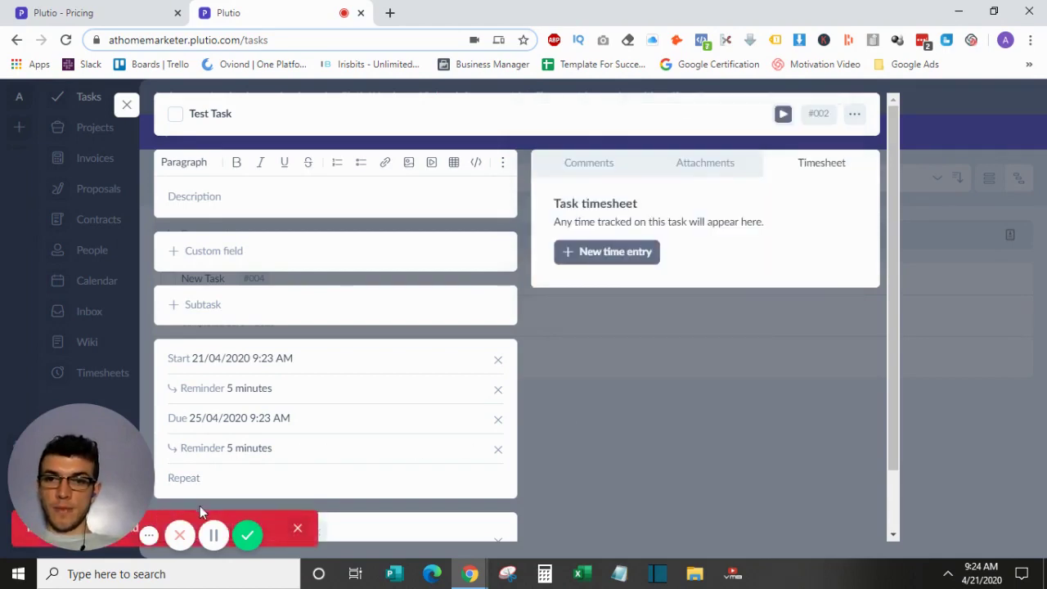
drag(131, 483, 103, 488)
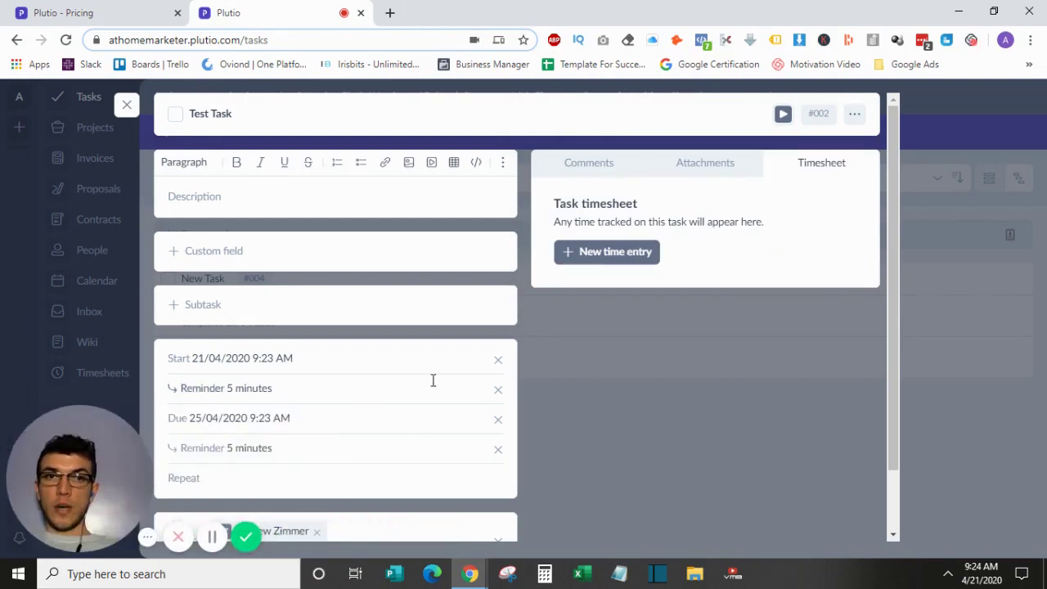
scroll(433, 378, down, 1)
scroll(602, 299, up, 1)
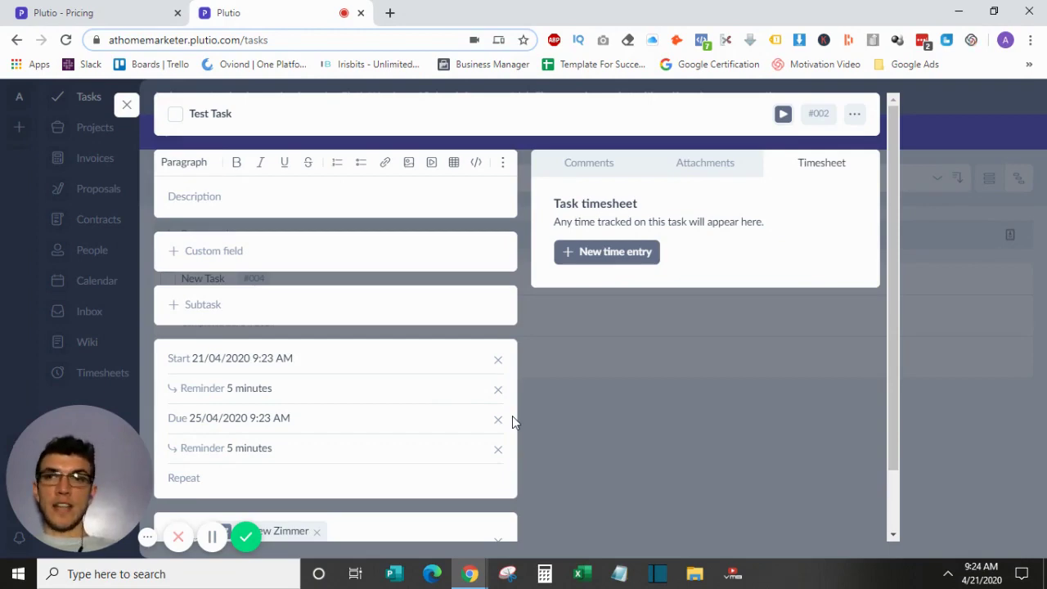
- Close Test Task and open Test Project to look at its task board
click(126, 104)
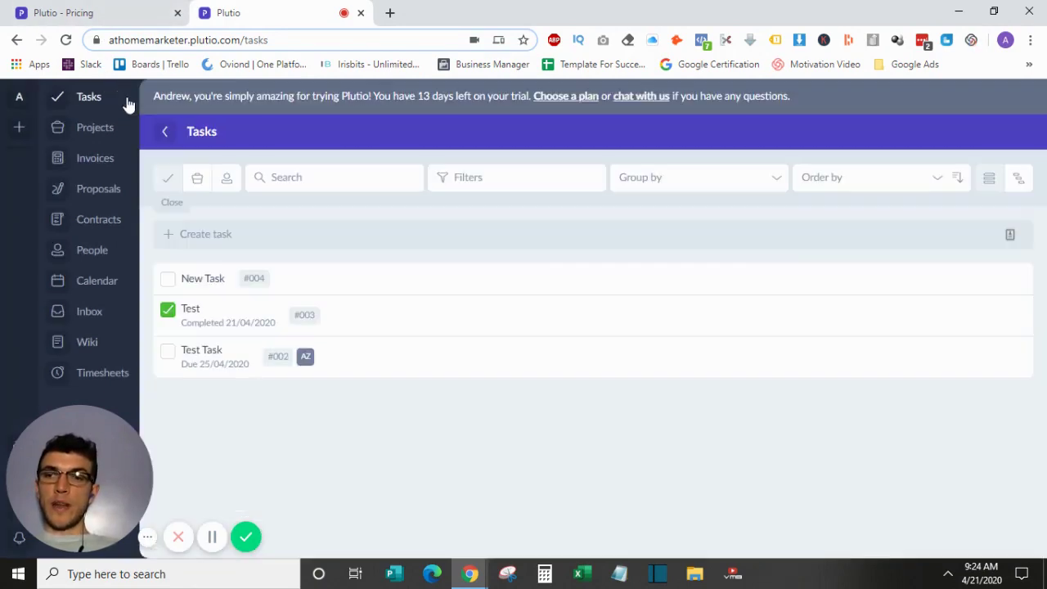
click(91, 141)
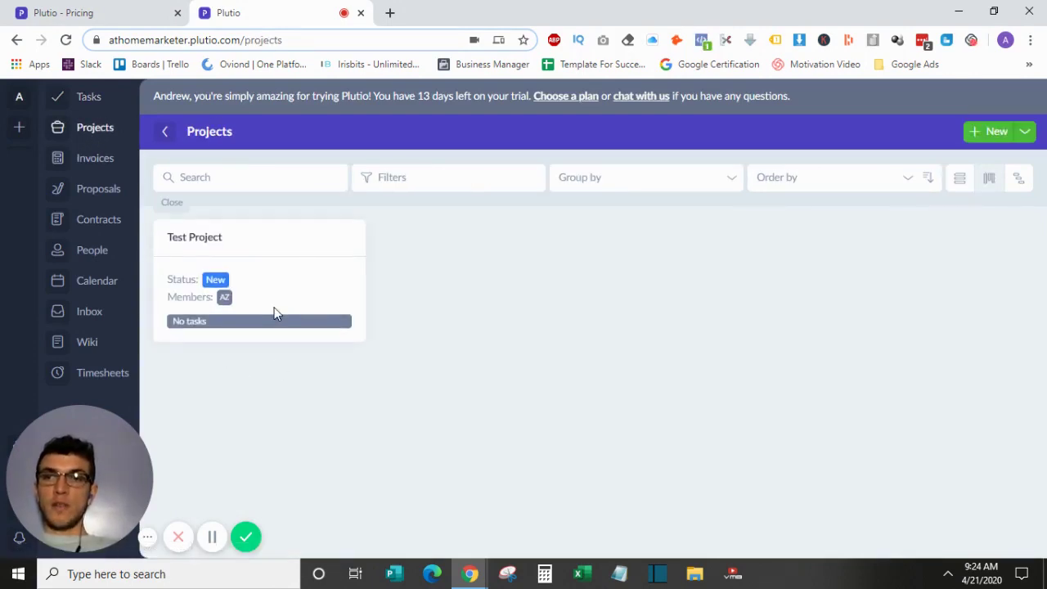
click(283, 245)
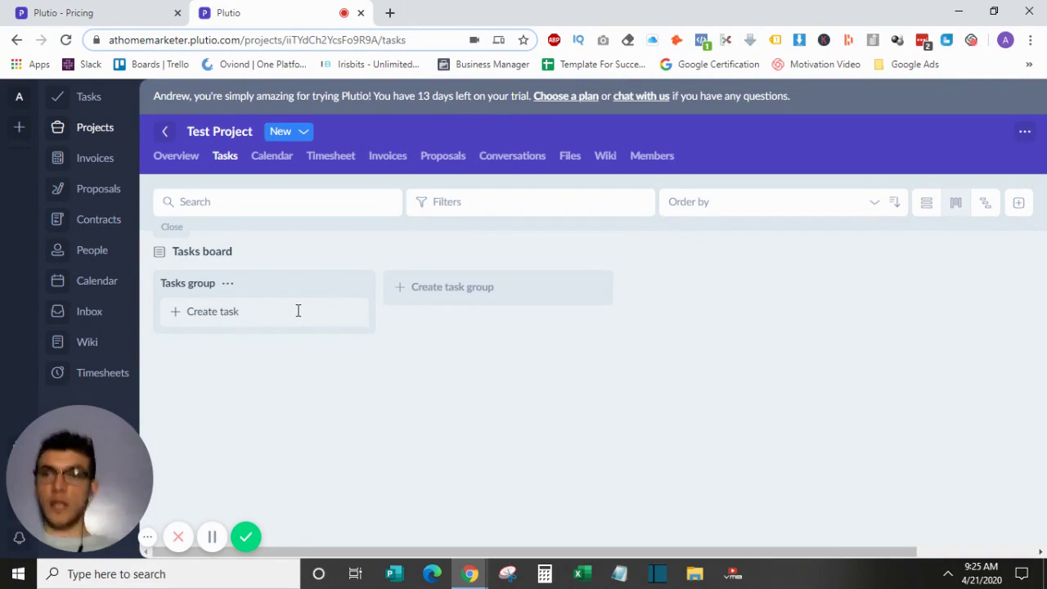
- Create a new invoice and look through its item fields, totals and the blocks that can be added below the item
click(88, 281)
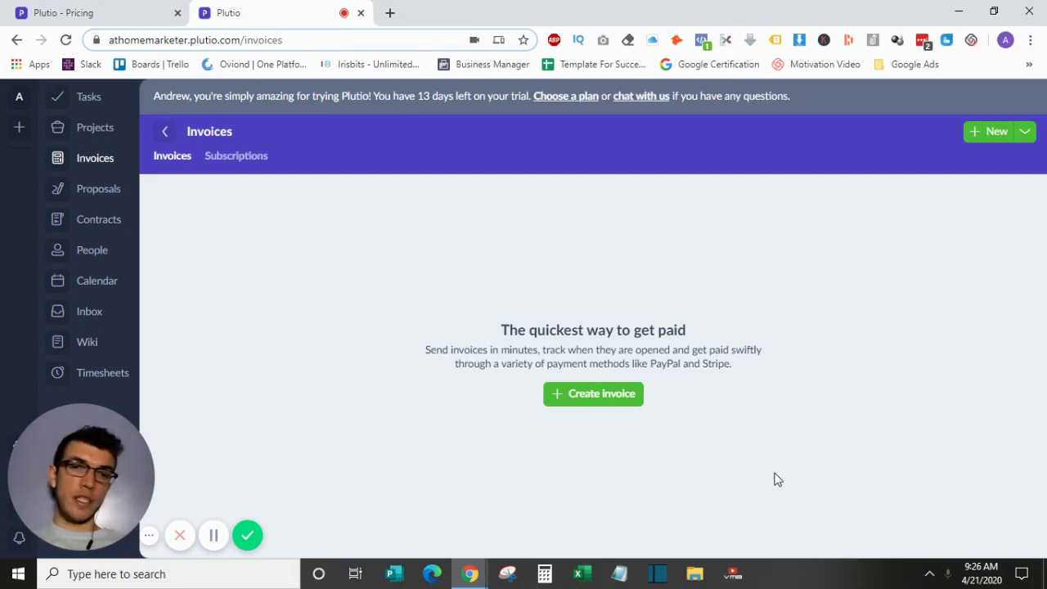
click(614, 398)
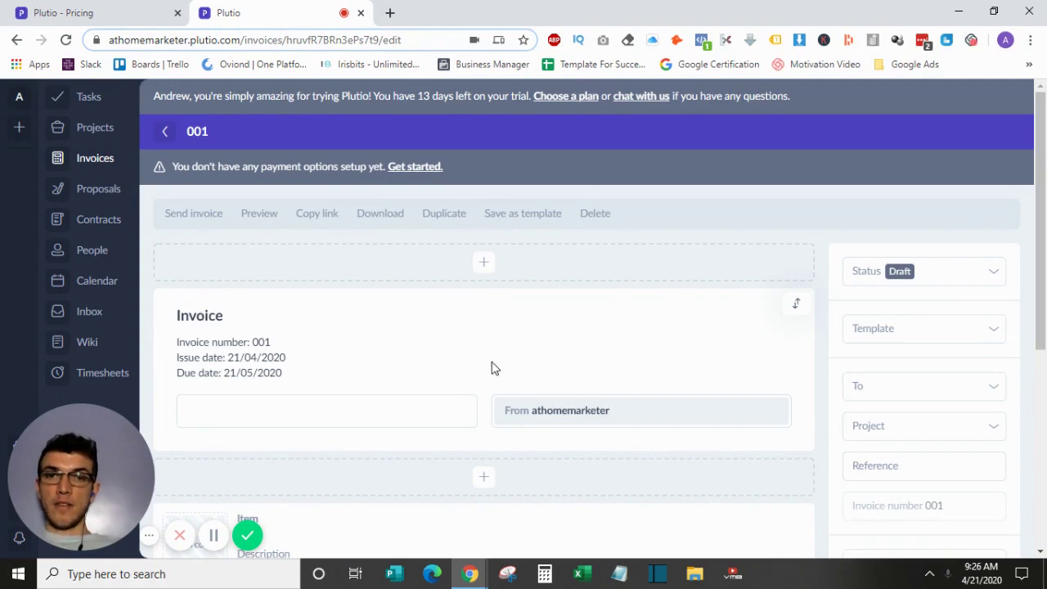
scroll(491, 367, down, 3)
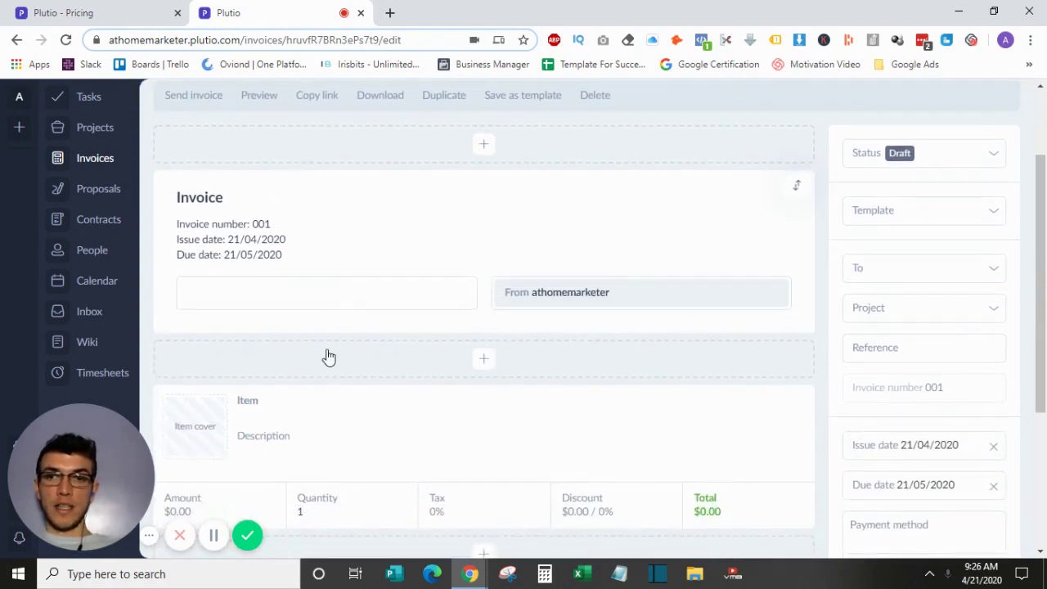
scroll(327, 355, down, 3)
click(257, 285)
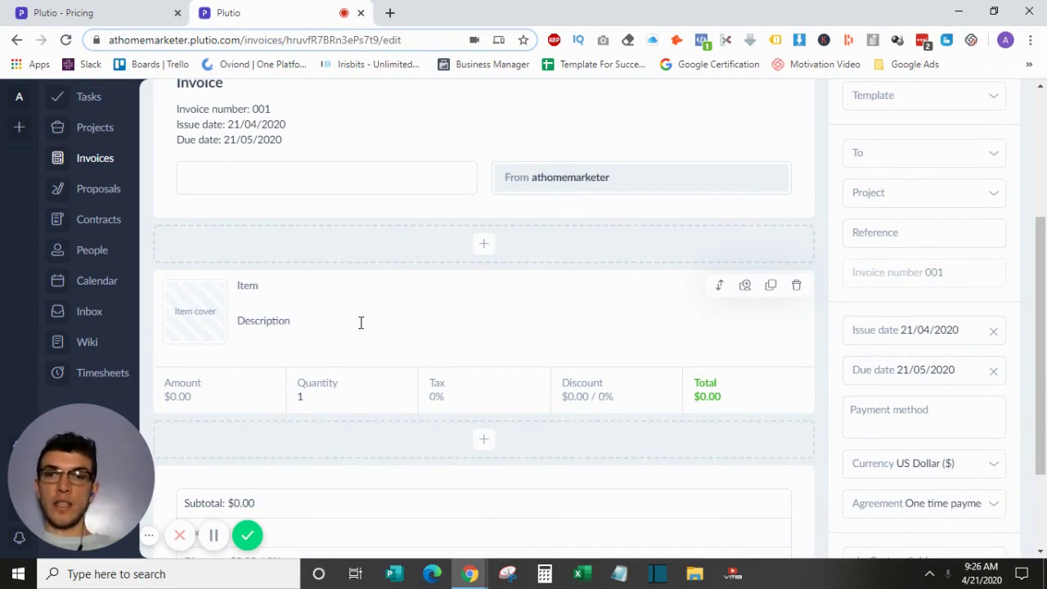
scroll(360, 323, down, 2)
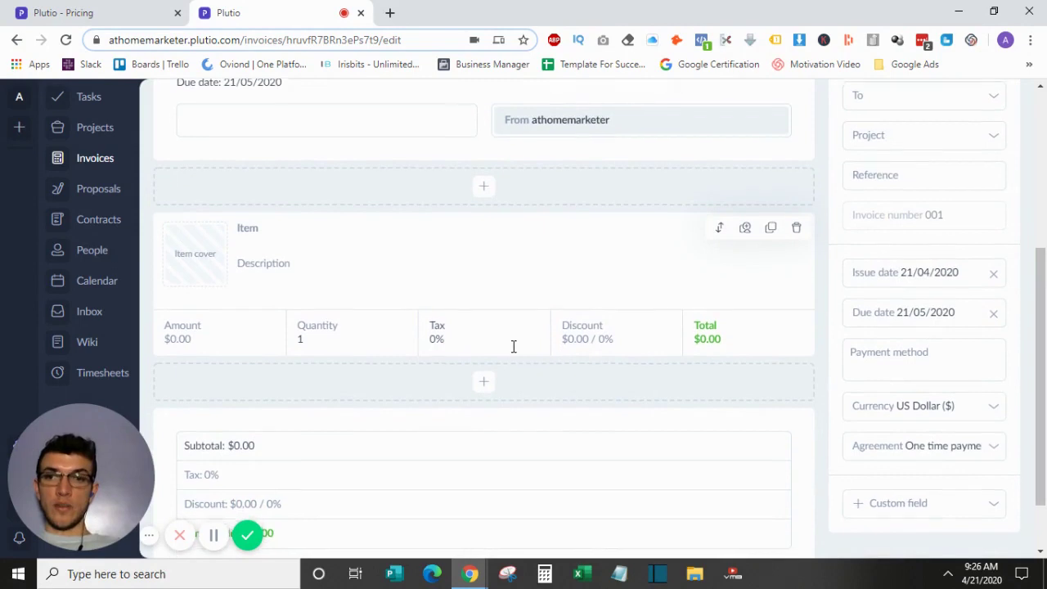
scroll(513, 347, down, 2)
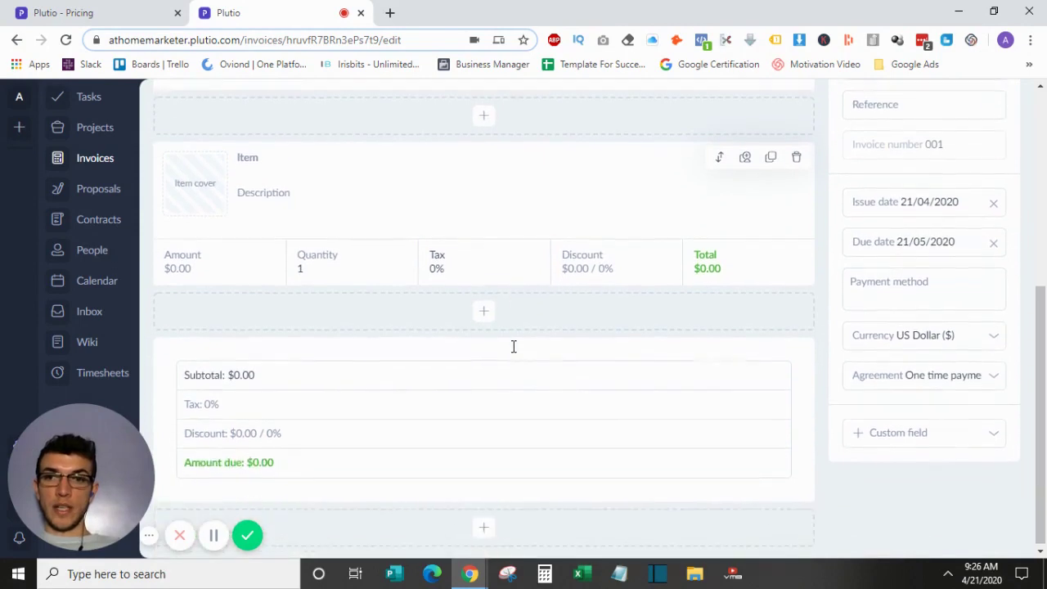
click(488, 307)
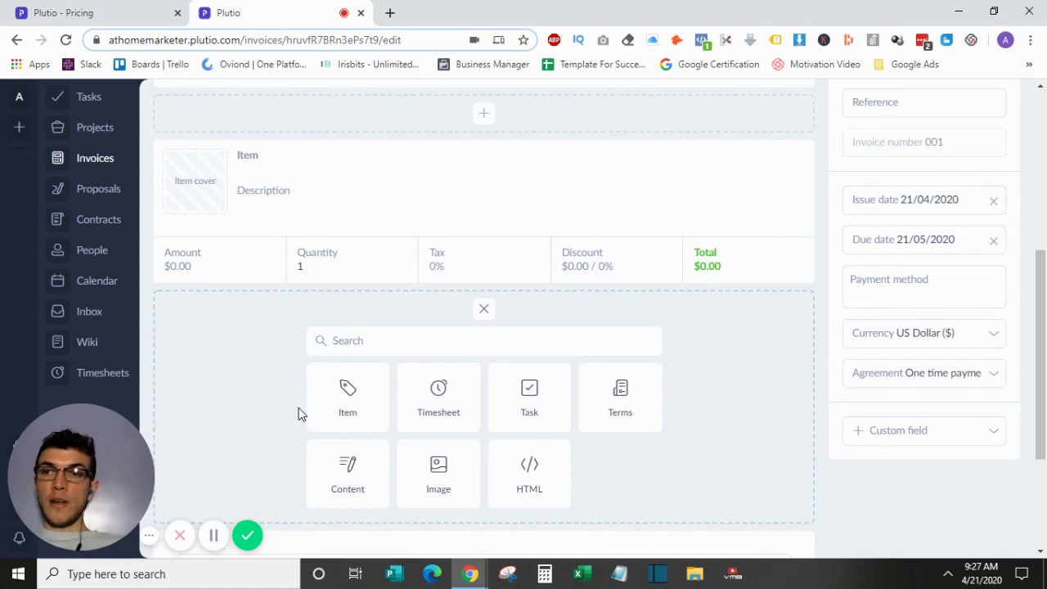
- Open proposal 001 and look at the blocks that can be added below its table and its signatures section
click(83, 188)
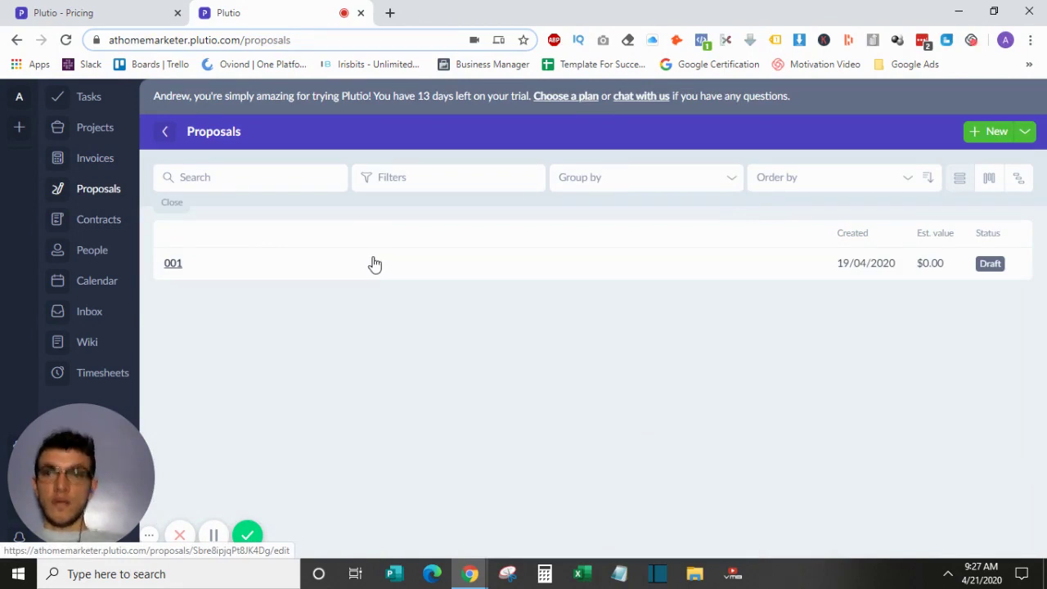
click(371, 265)
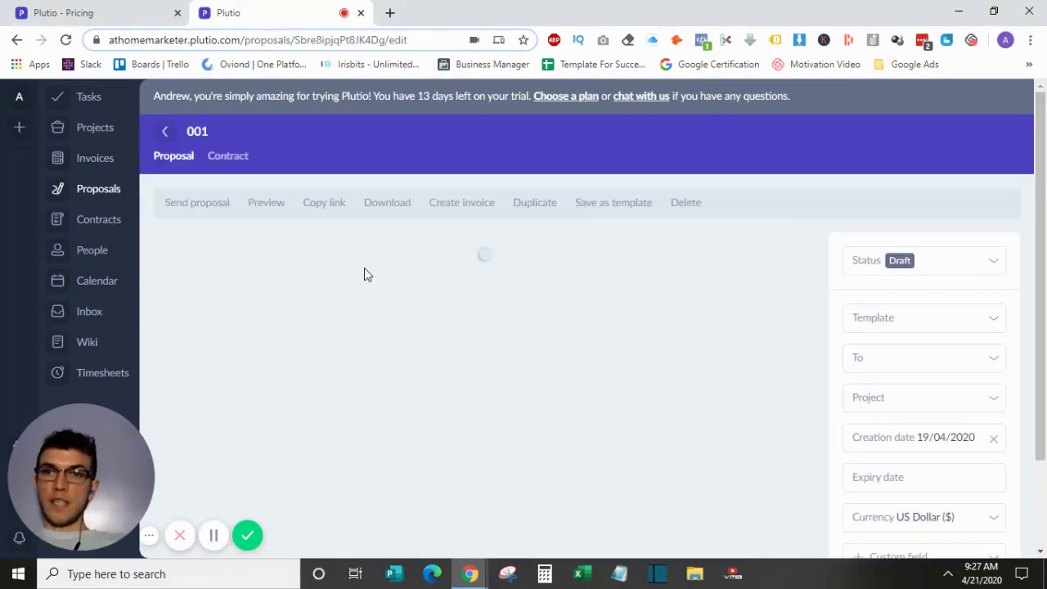
scroll(365, 270, down, 1)
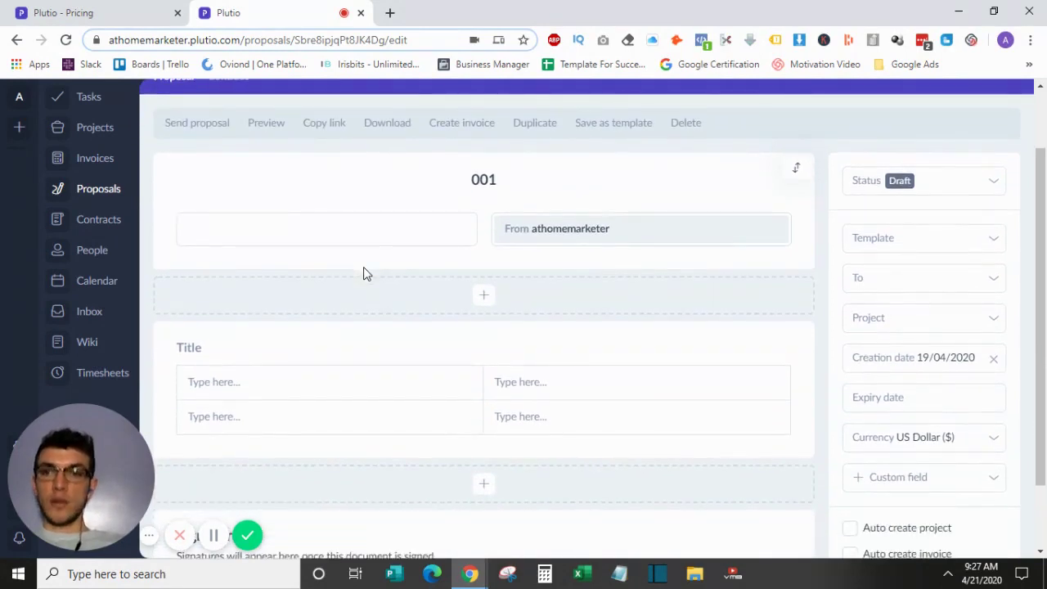
scroll(364, 270, down, 1)
click(483, 458)
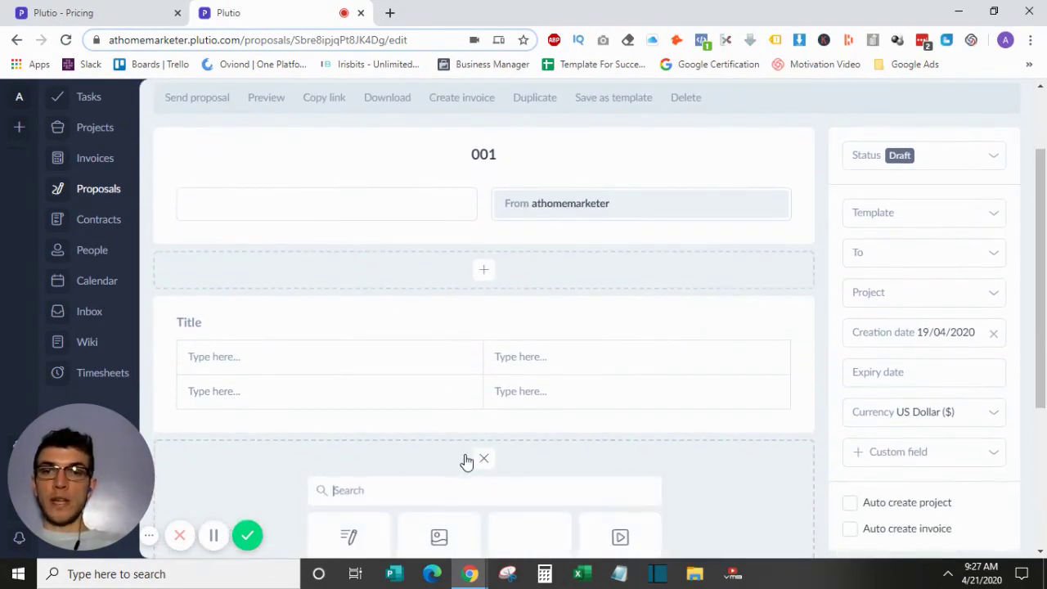
scroll(465, 460, down, 3)
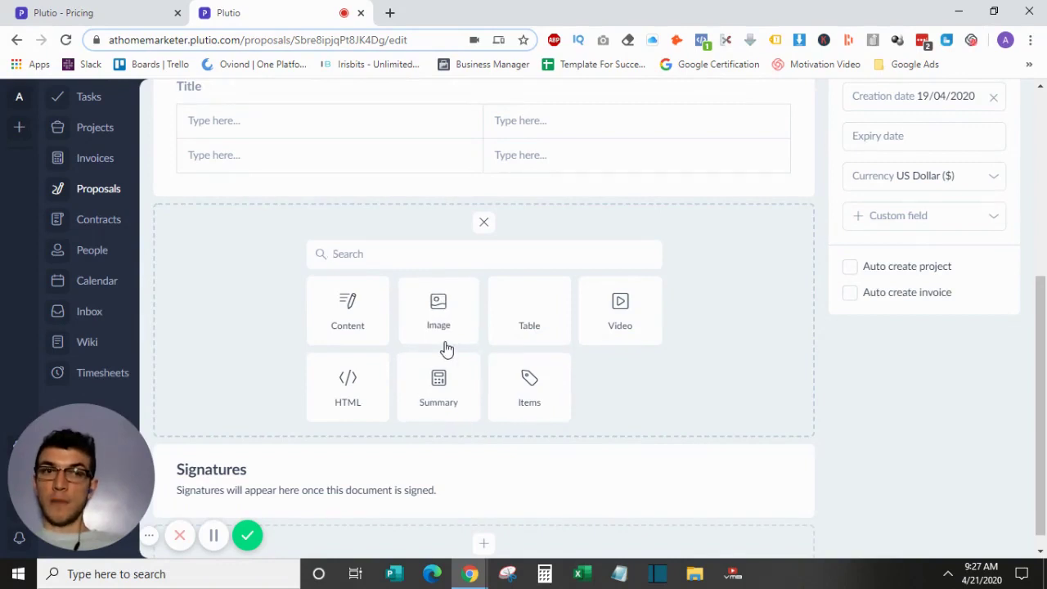
scroll(446, 349, down, 1)
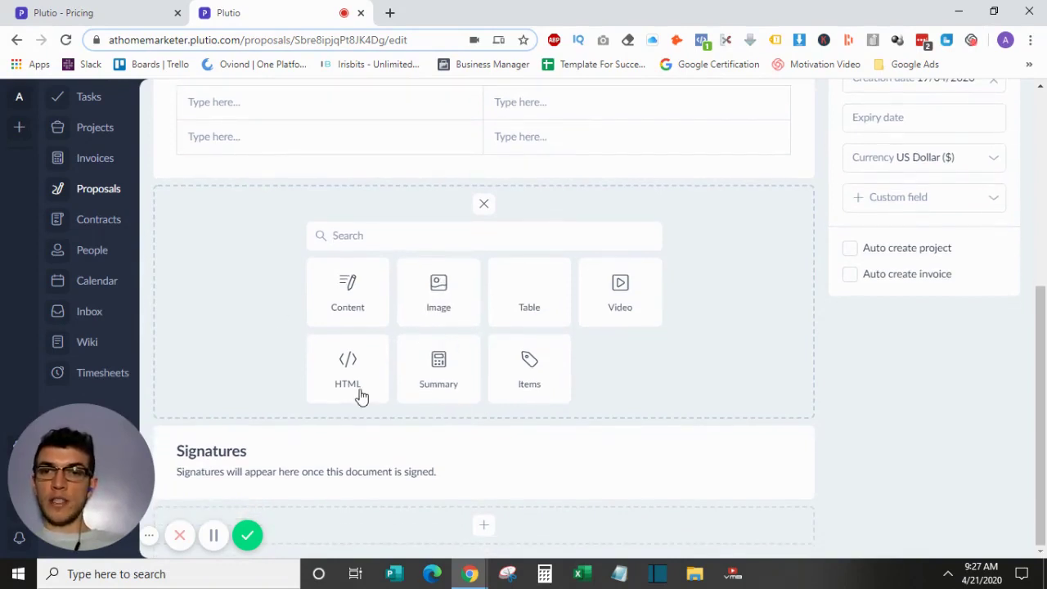
click(487, 527)
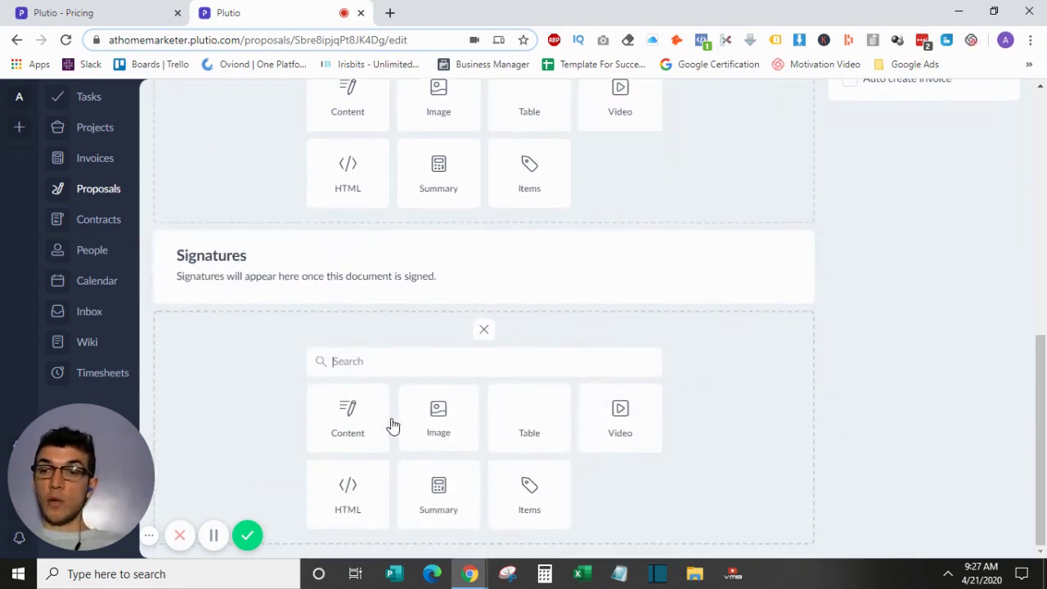
- Create a new contract and show the blocks that can be added below its signatures section
click(110, 220)
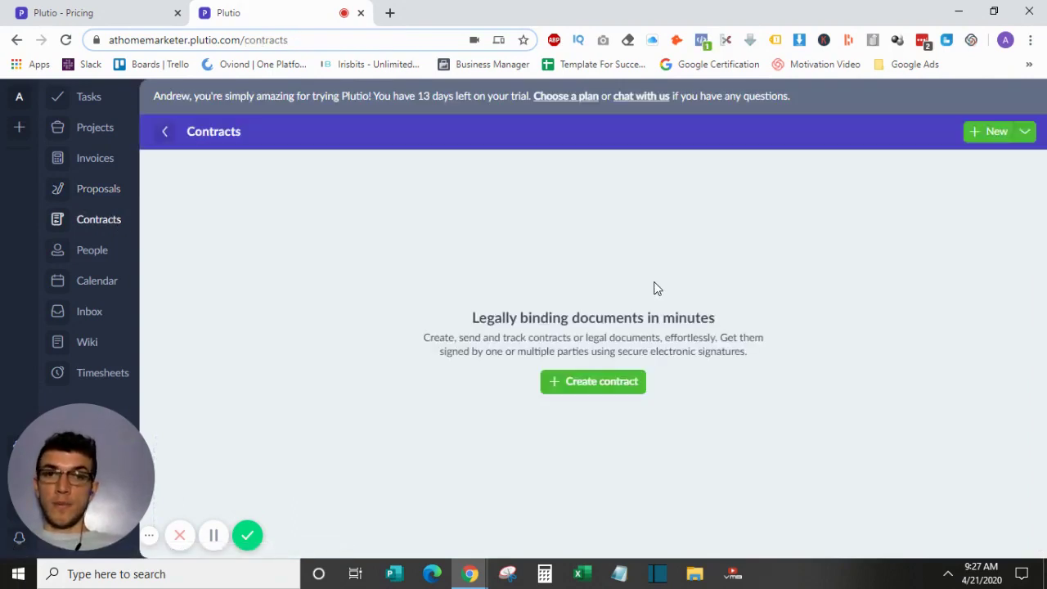
click(630, 388)
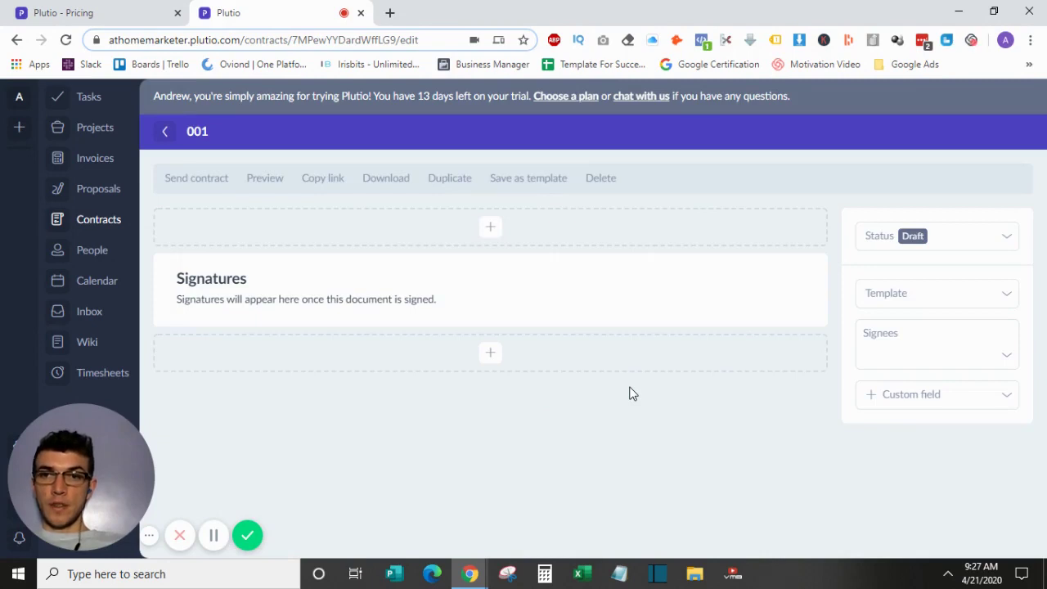
click(497, 353)
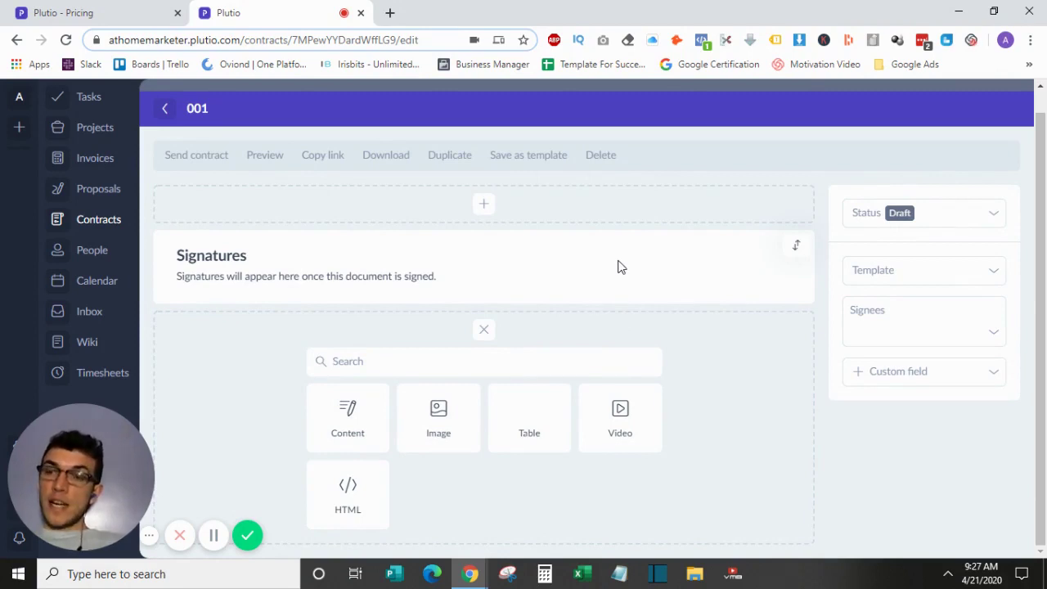
- Set the contract's status to Pending and copy its link
click(986, 211)
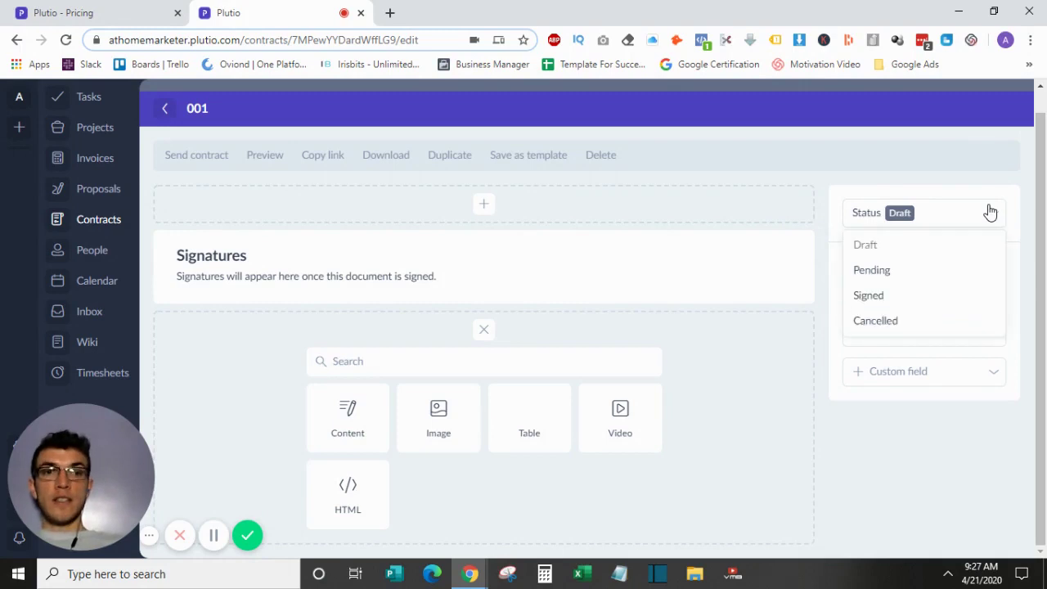
click(897, 277)
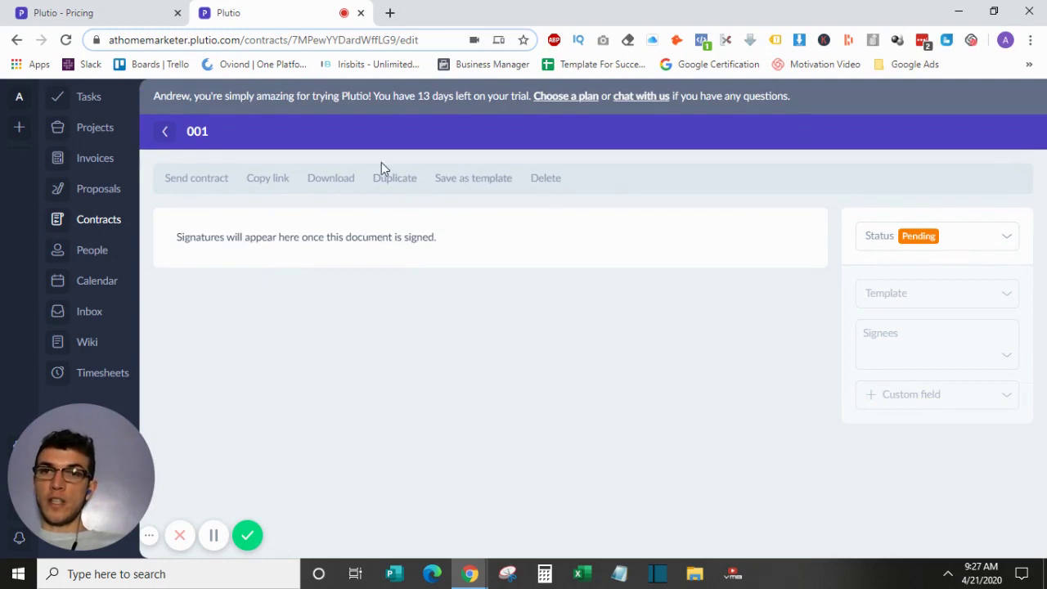
click(276, 182)
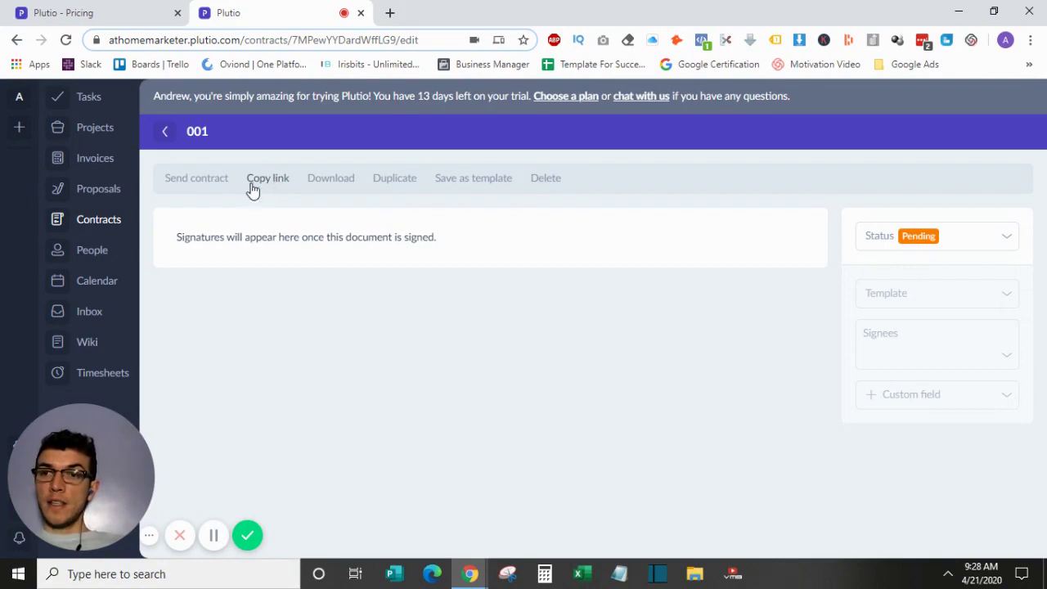
- Look at the Inbox and open the Wiki section
click(85, 321)
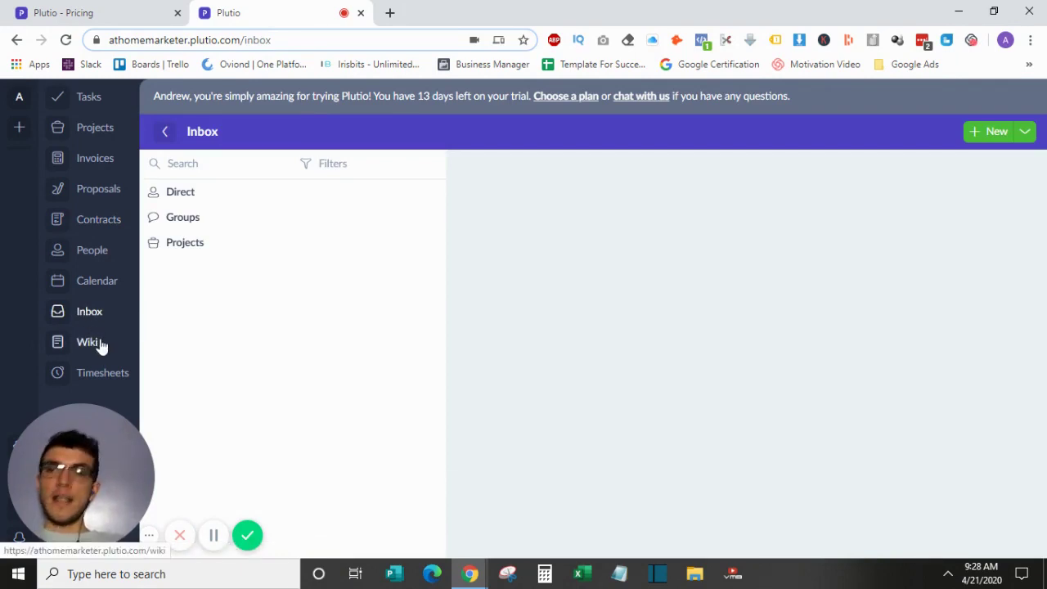
click(100, 345)
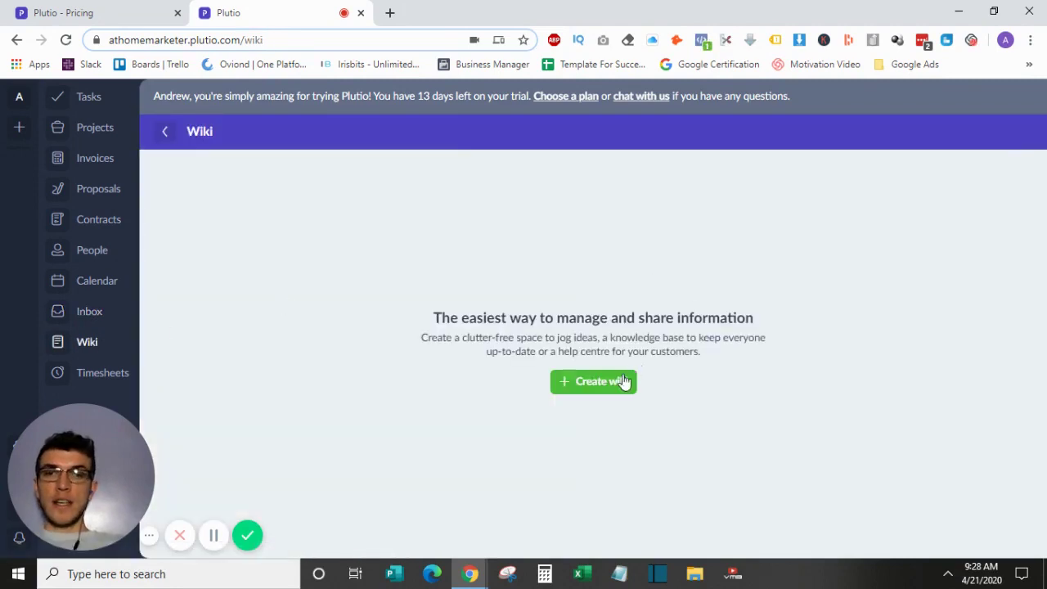
- Create a new wiki and show its name field in the wiki details
click(605, 388)
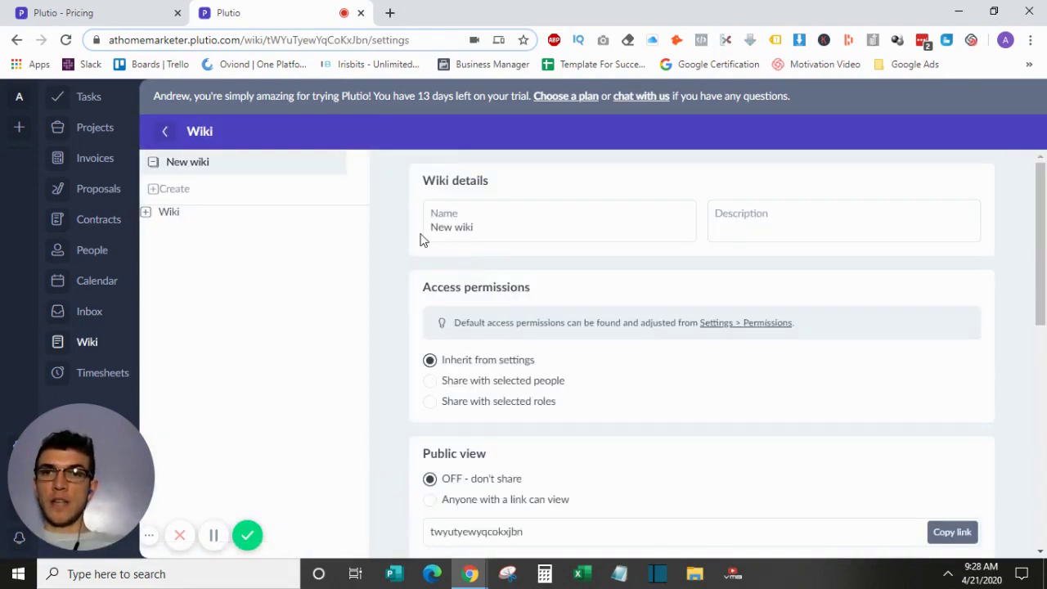
double_click(463, 229)
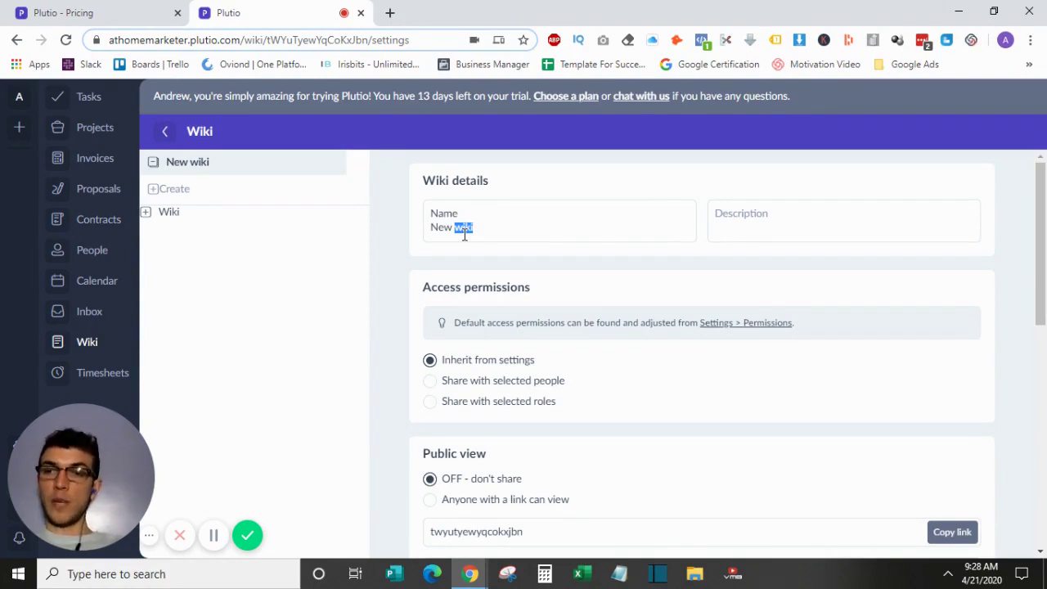
- Open a new time entry form in Timesheets and show its billing rate field
click(81, 372)
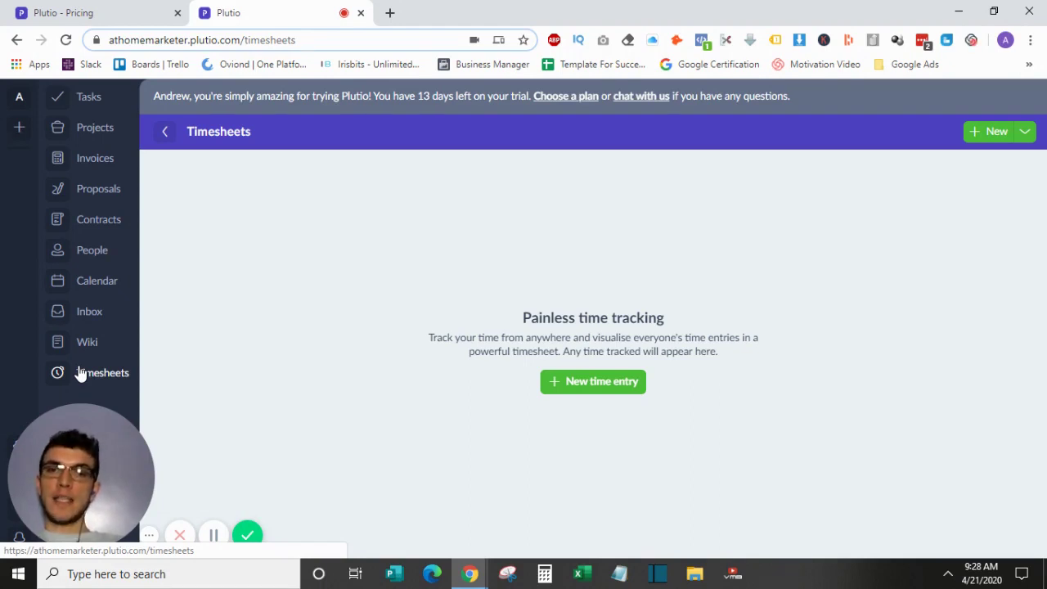
click(587, 384)
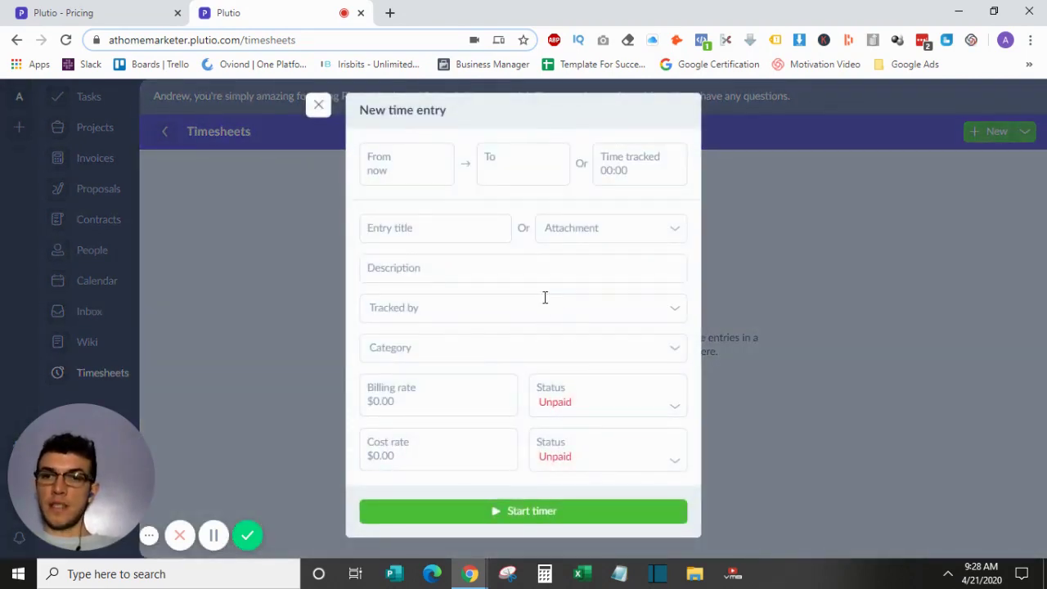
click(453, 400)
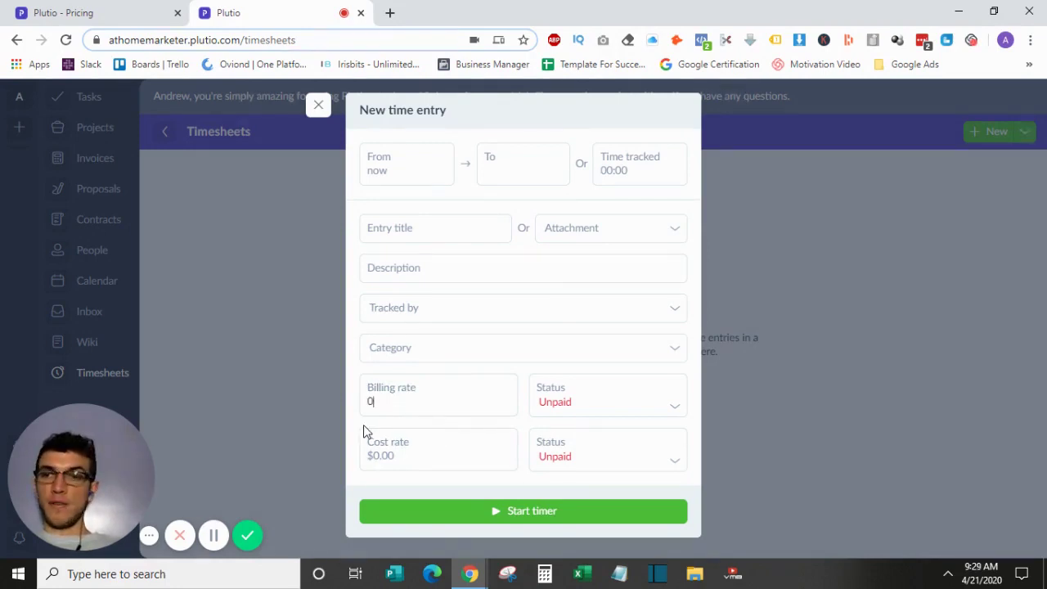
- Switch to the Plutio pricing page to examine the Solo, Studio and Team plans
key(ctrl+shift+Tab)
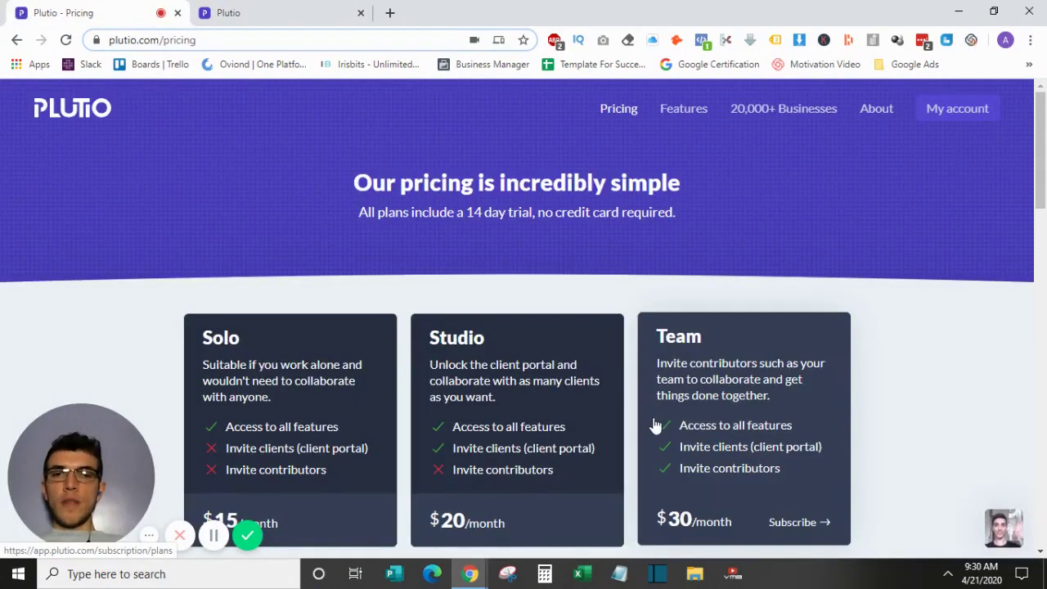